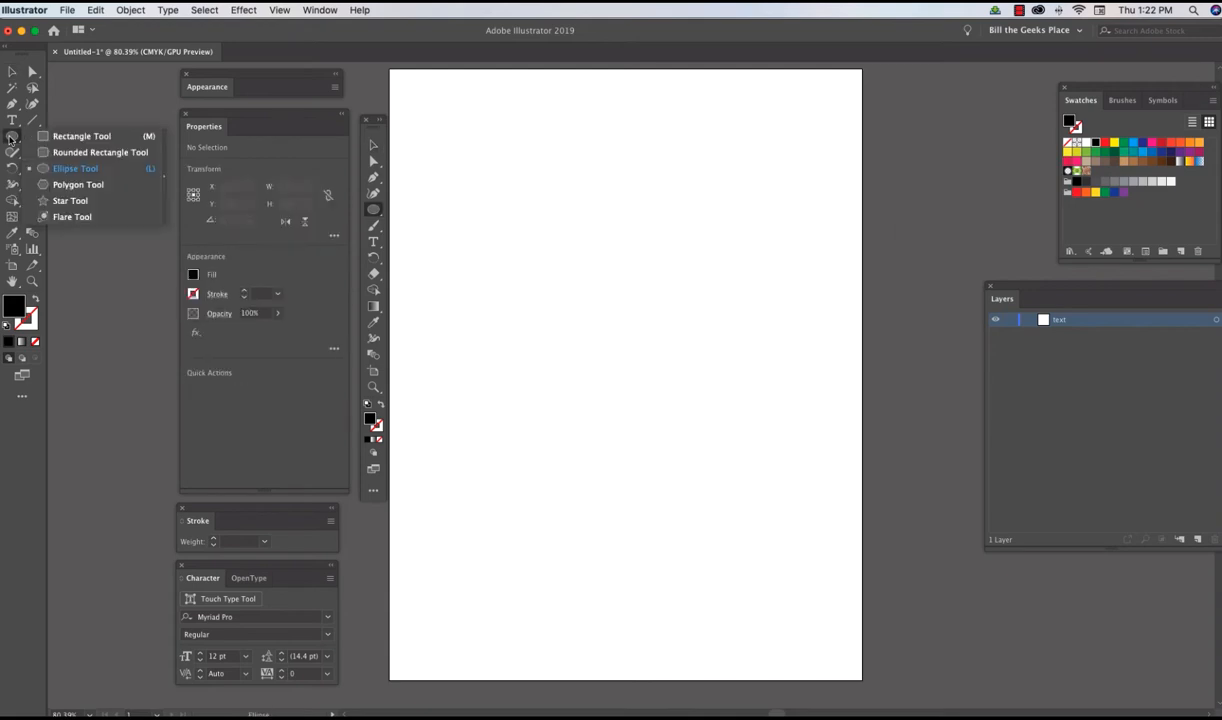
Step: Draw a pink rectangle about 180 by 279 pt and duplicate it twice to form a row of three across the artboard
left_click(82, 136)
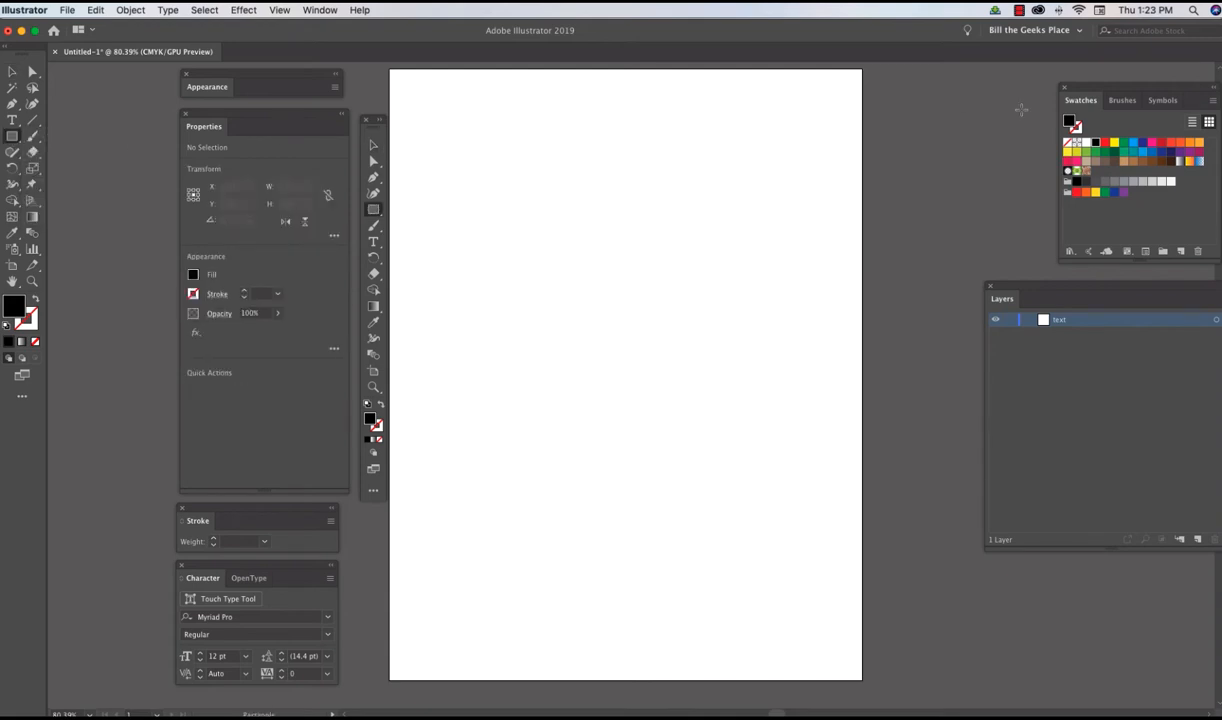
left_click(1152, 143)
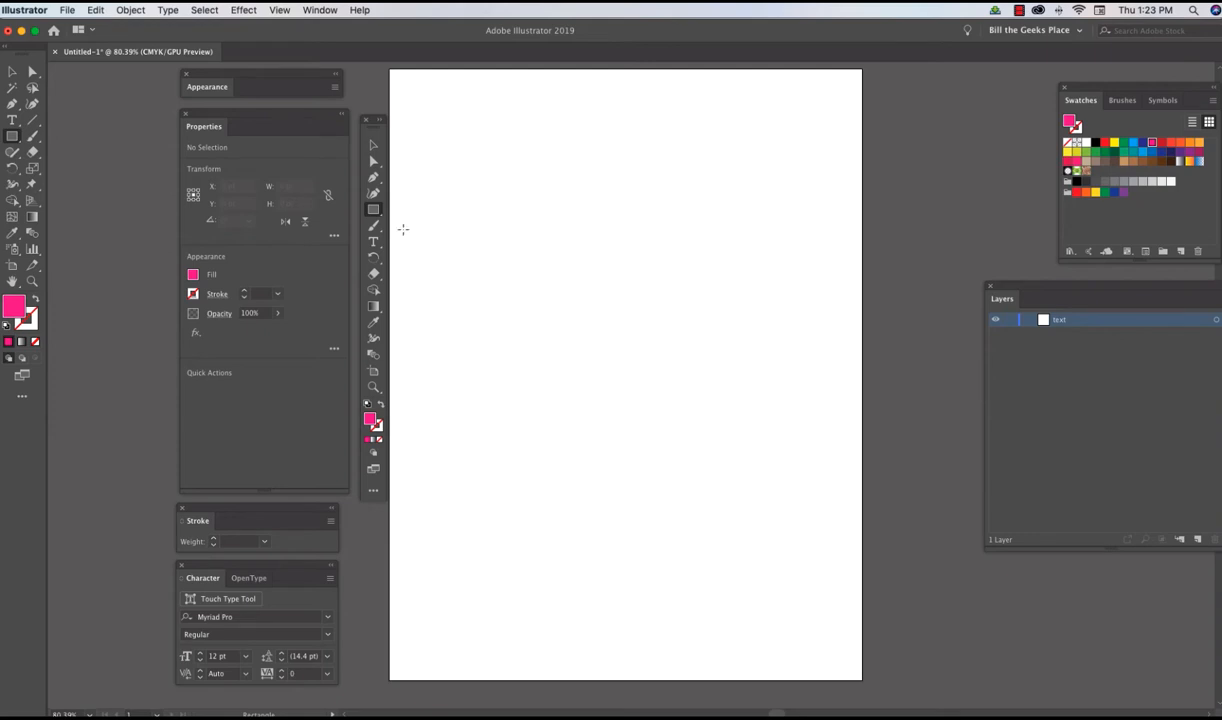
left_click_drag(403, 229, 544, 443)
left_click(12, 73)
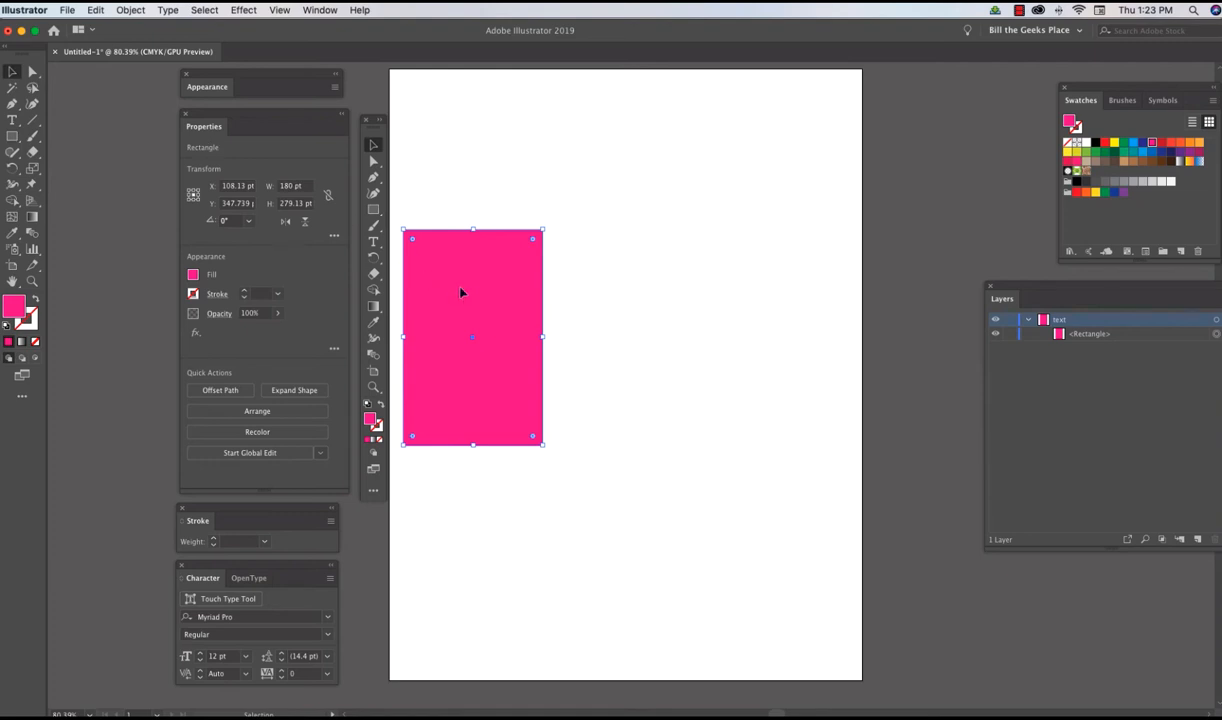
left_click_drag(462, 293, 762, 289)
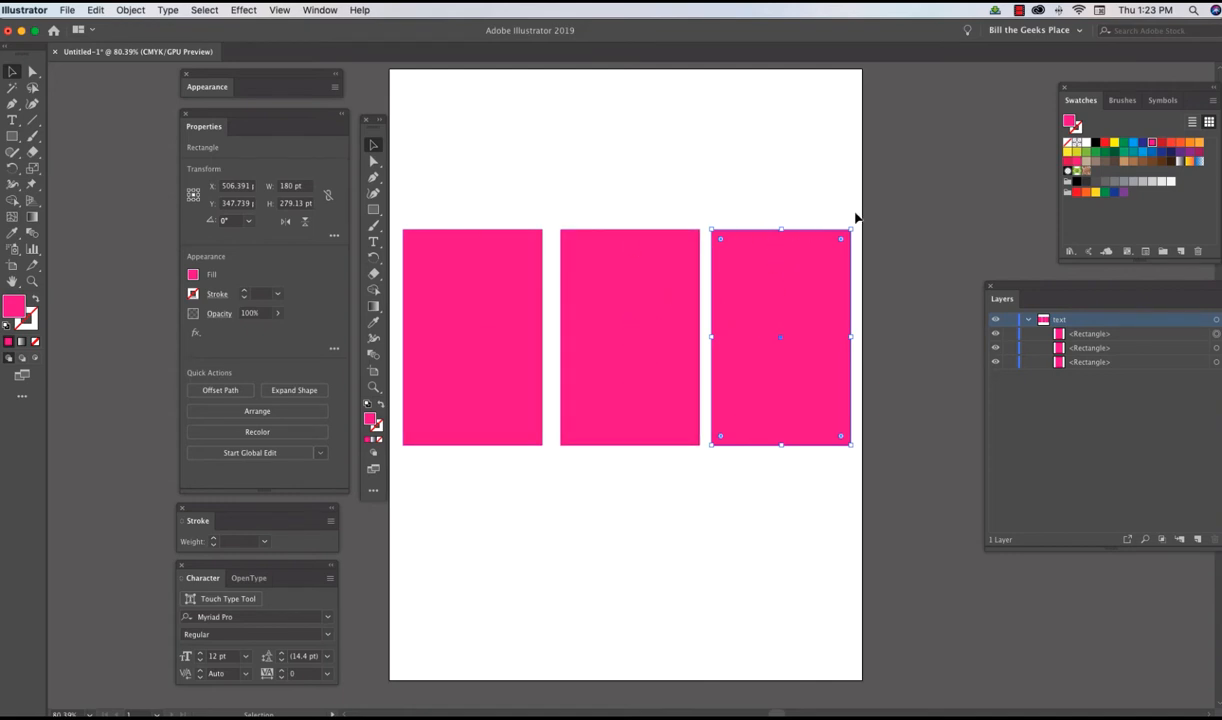
Step: Delete all three pink rectangles from the artboard
left_click_drag(851, 348, 393, 485)
key("Delete")
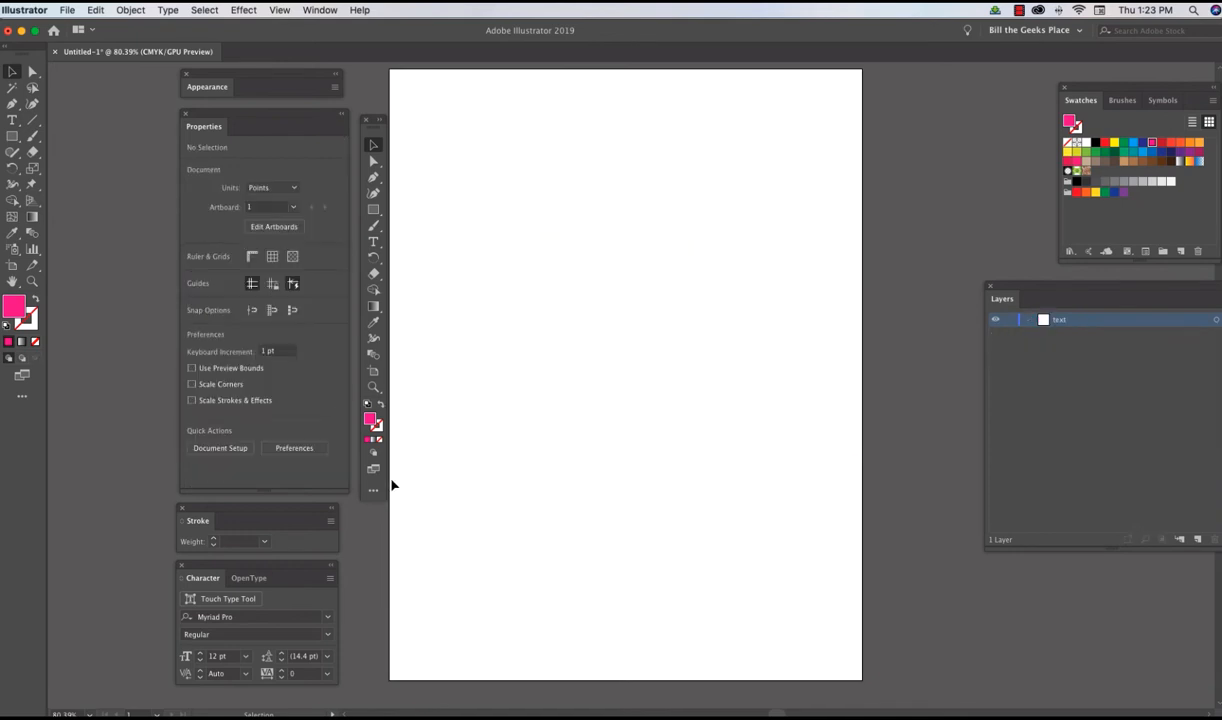
Step: Place a point type object with placeholder text on the artboard and move it near the page's upper-left area
scroll(401, 448, "right", 1)
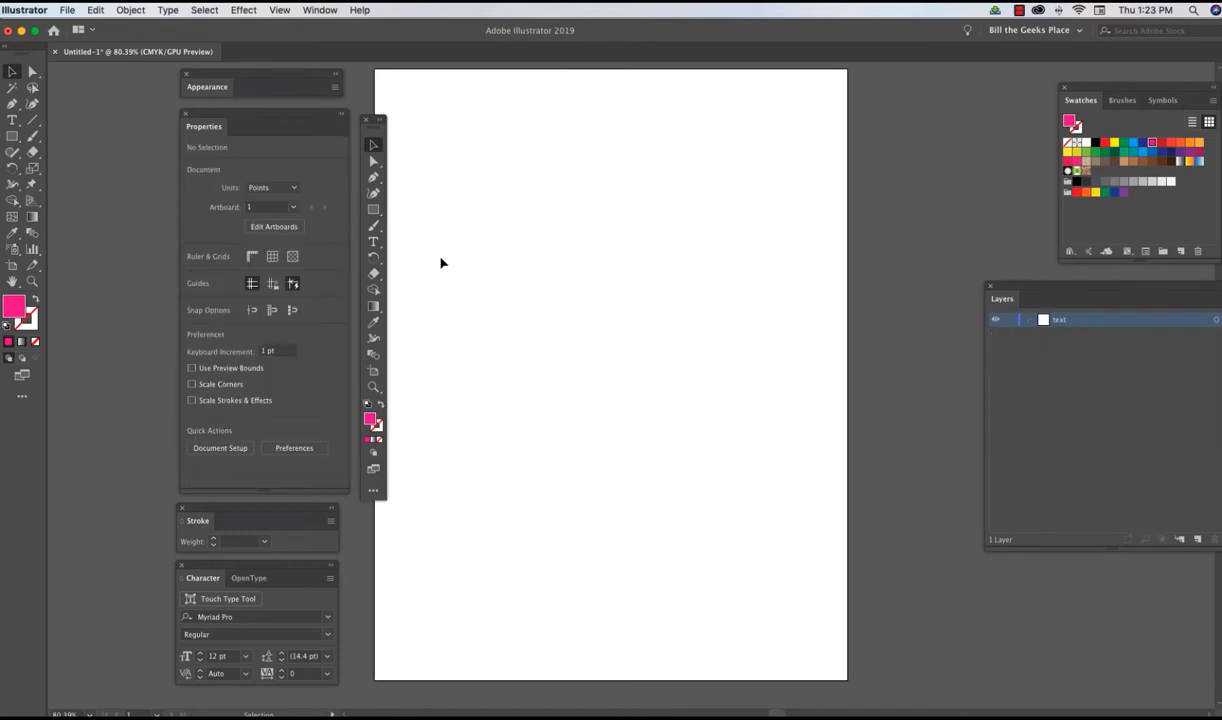
left_click(373, 244)
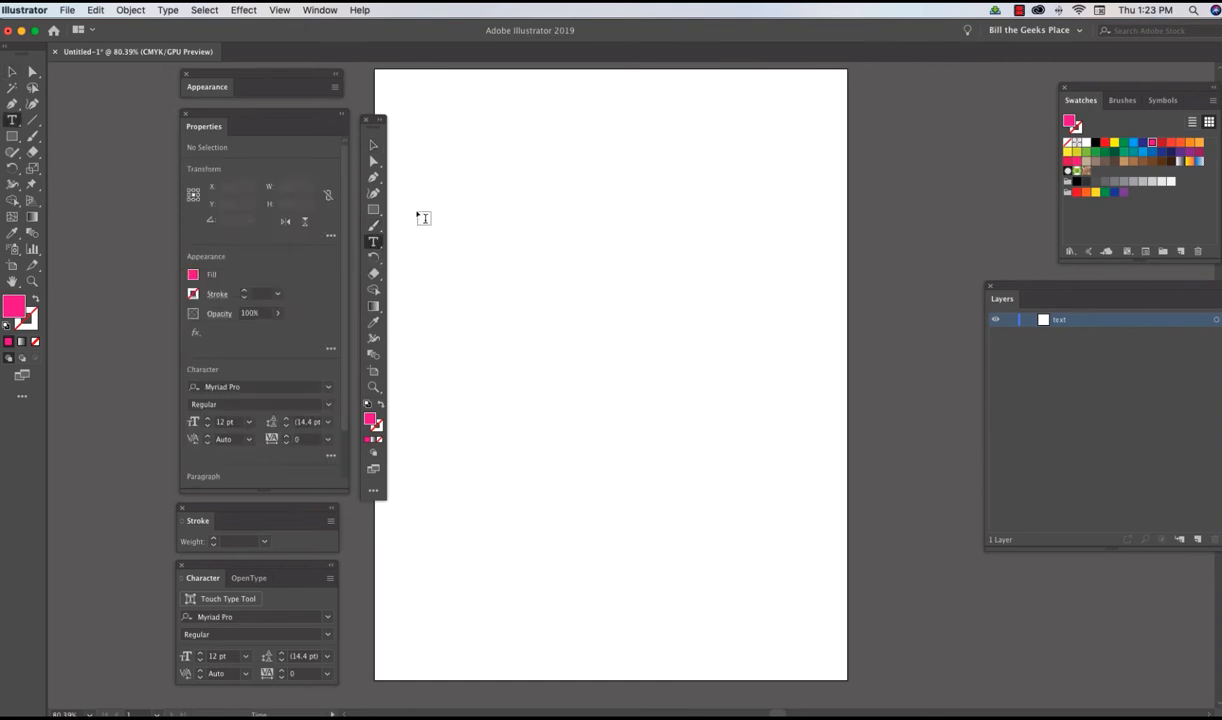
left_click(524, 300)
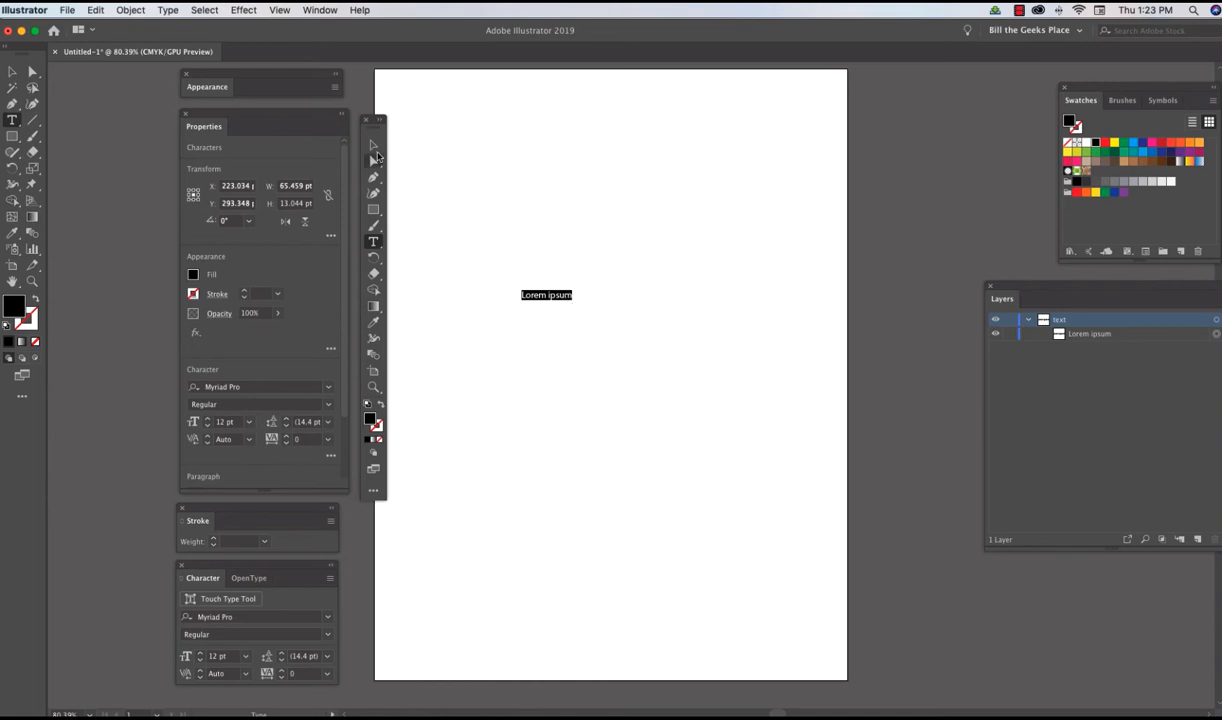
key("Escape")
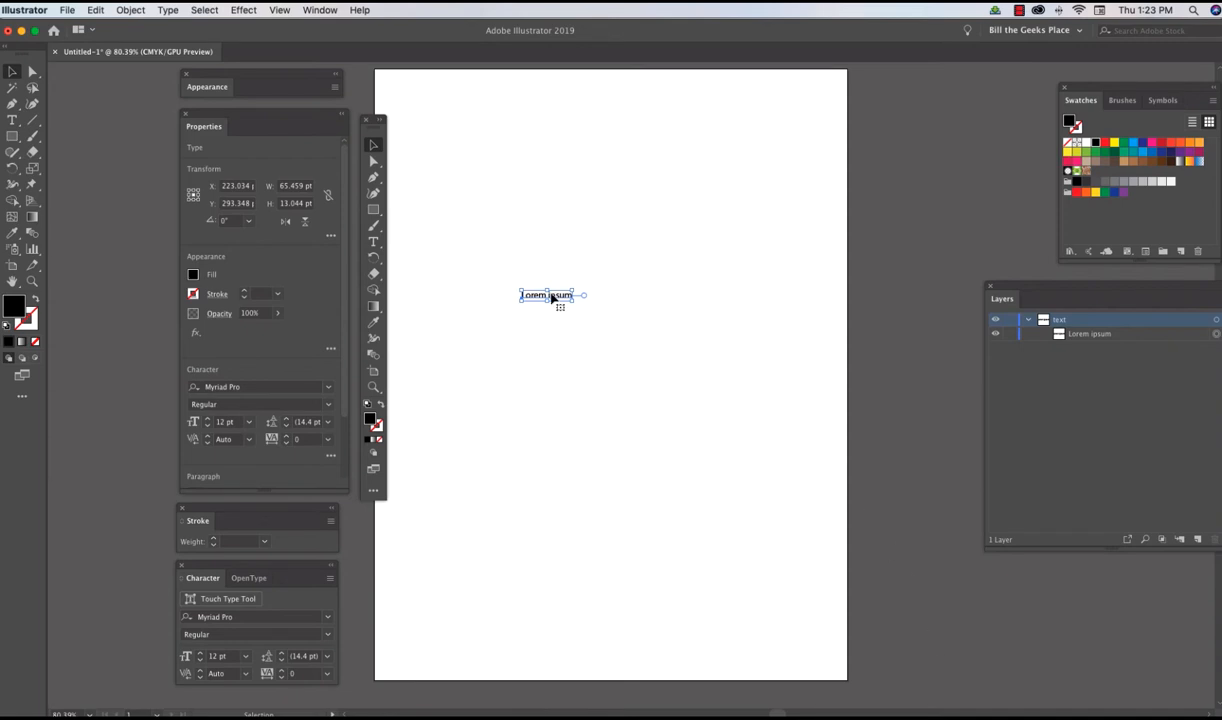
left_click_drag(557, 289, 486, 142)
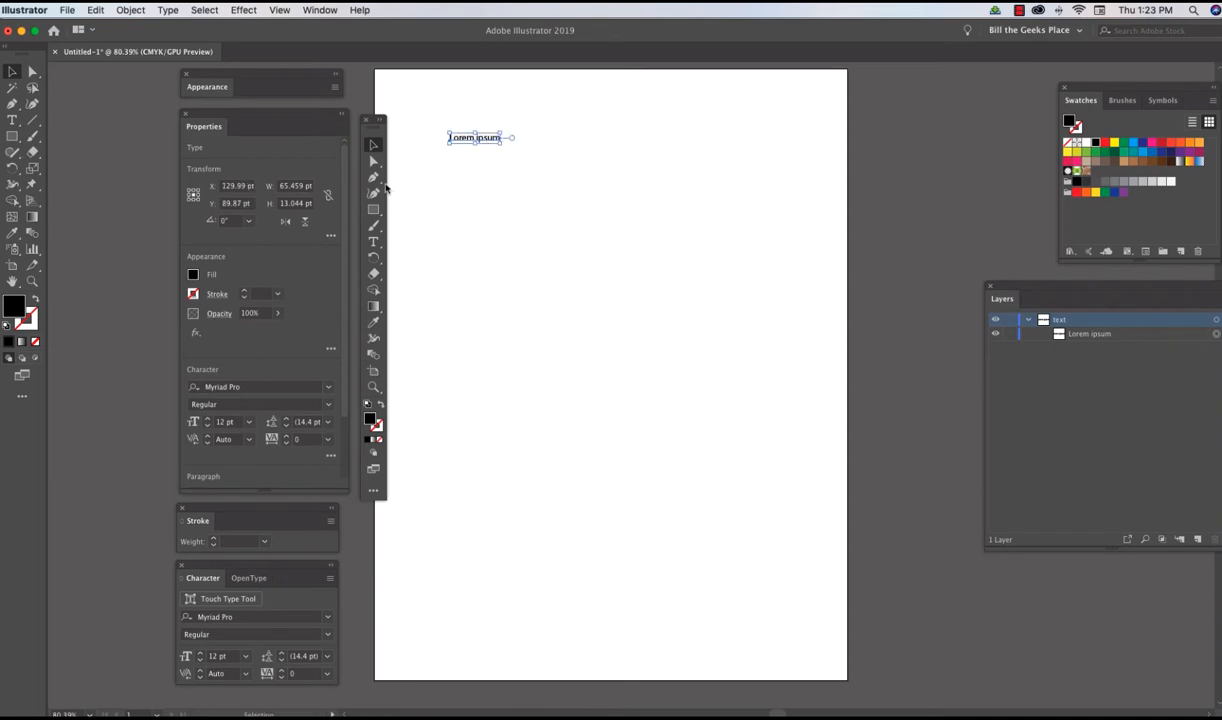
Step: Create an area type frame about 184 by 302 pt filled with placeholder text below the point type
left_click(373, 241)
left_click_drag(413, 223, 557, 455)
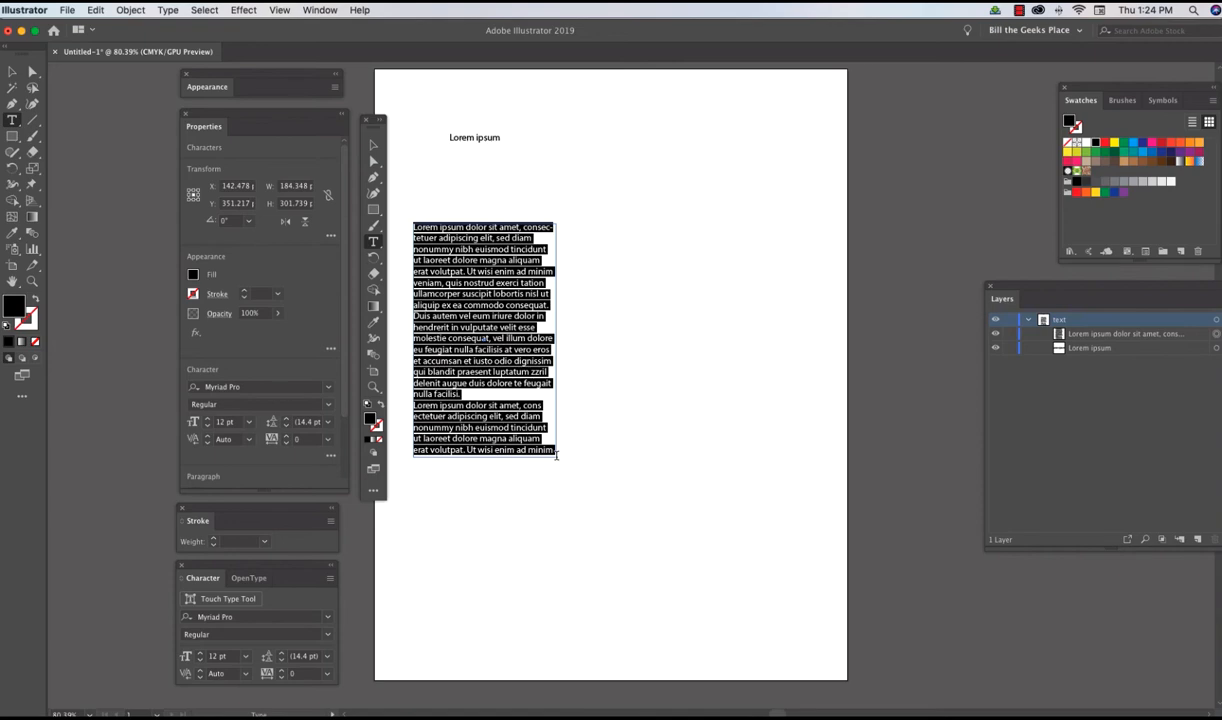
scroll(500, 190, "right", 2)
key("Escape")
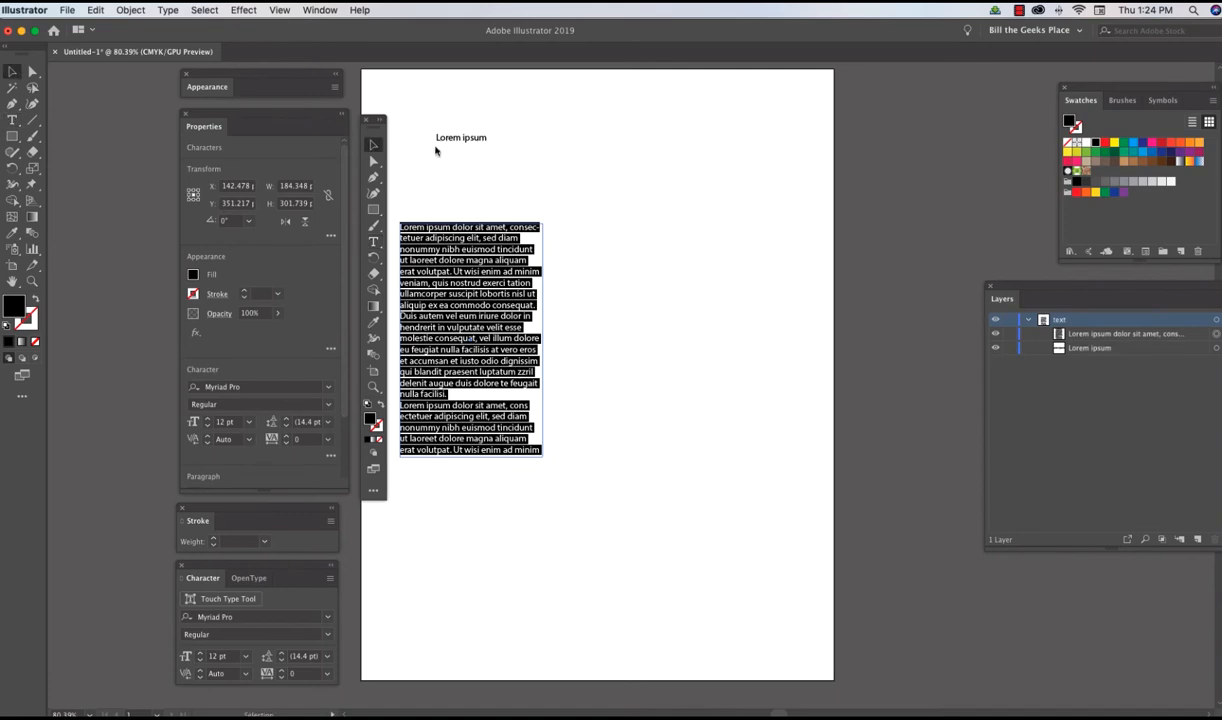
Step: Delete both placeholder text objects from the artboard
left_click_drag(552, 119, 420, 486)
key("Delete")
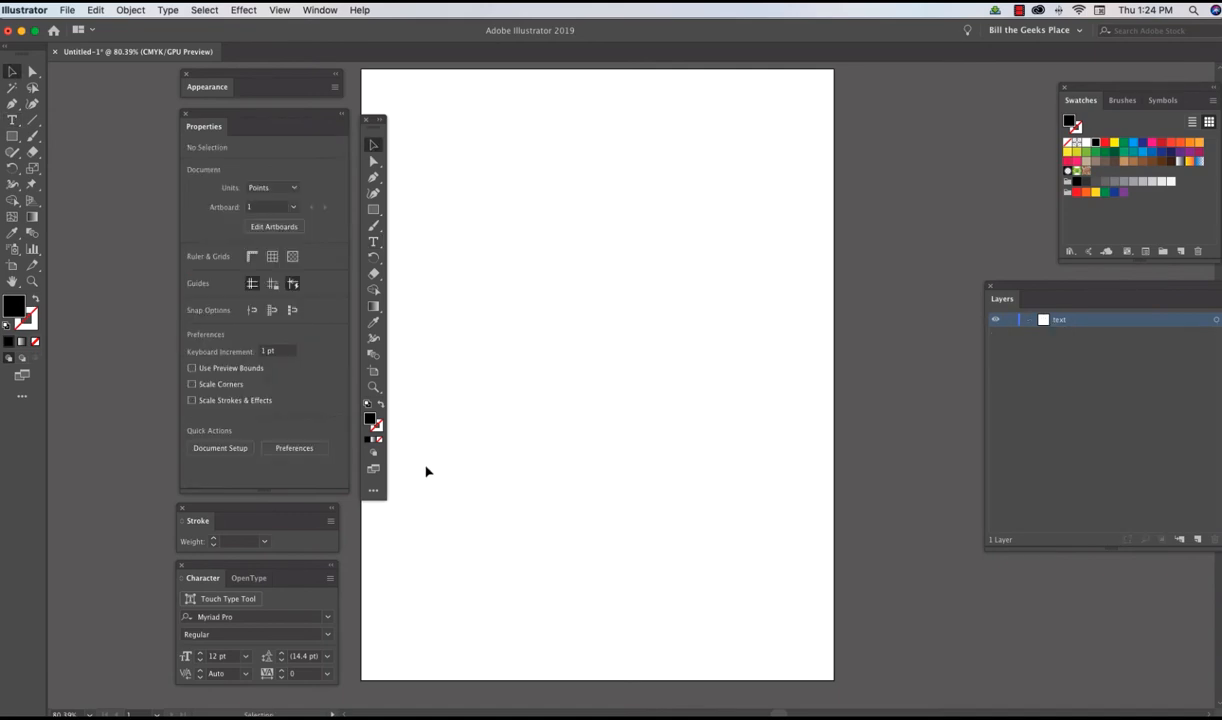
Step: Turn off Fill New Type Objects With Placeholder Text in the Type preferences
left_click(34, 11)
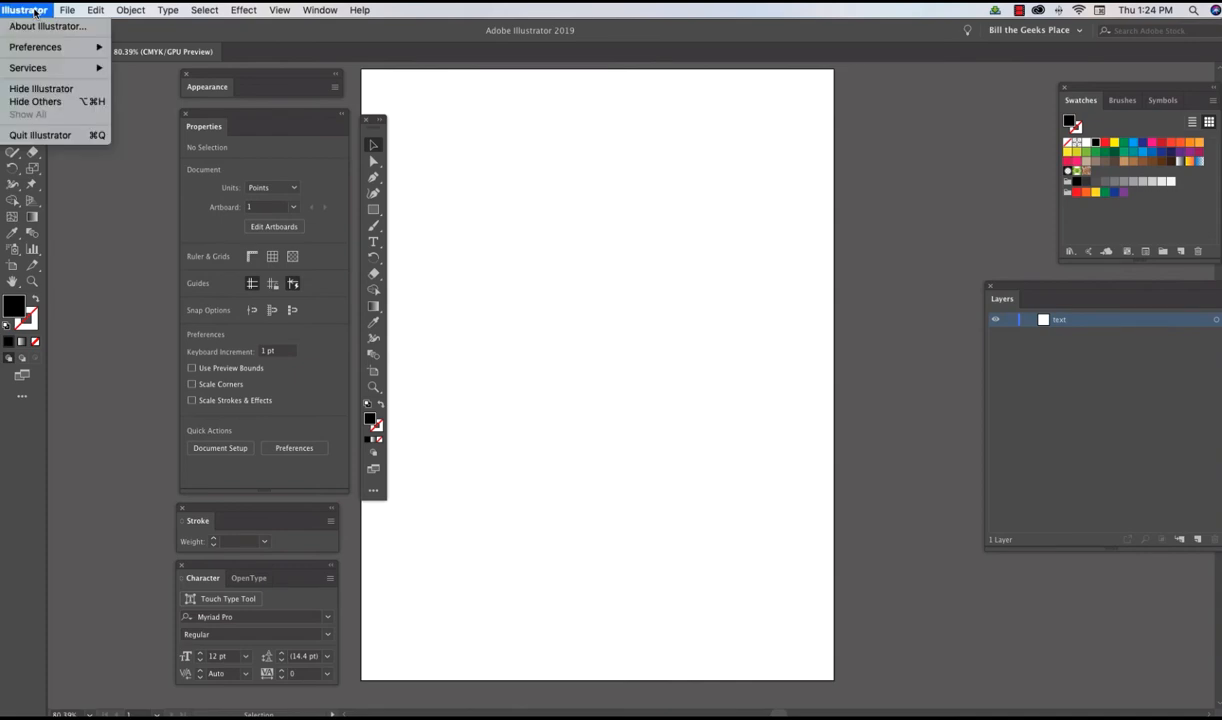
mouse_move(47, 52)
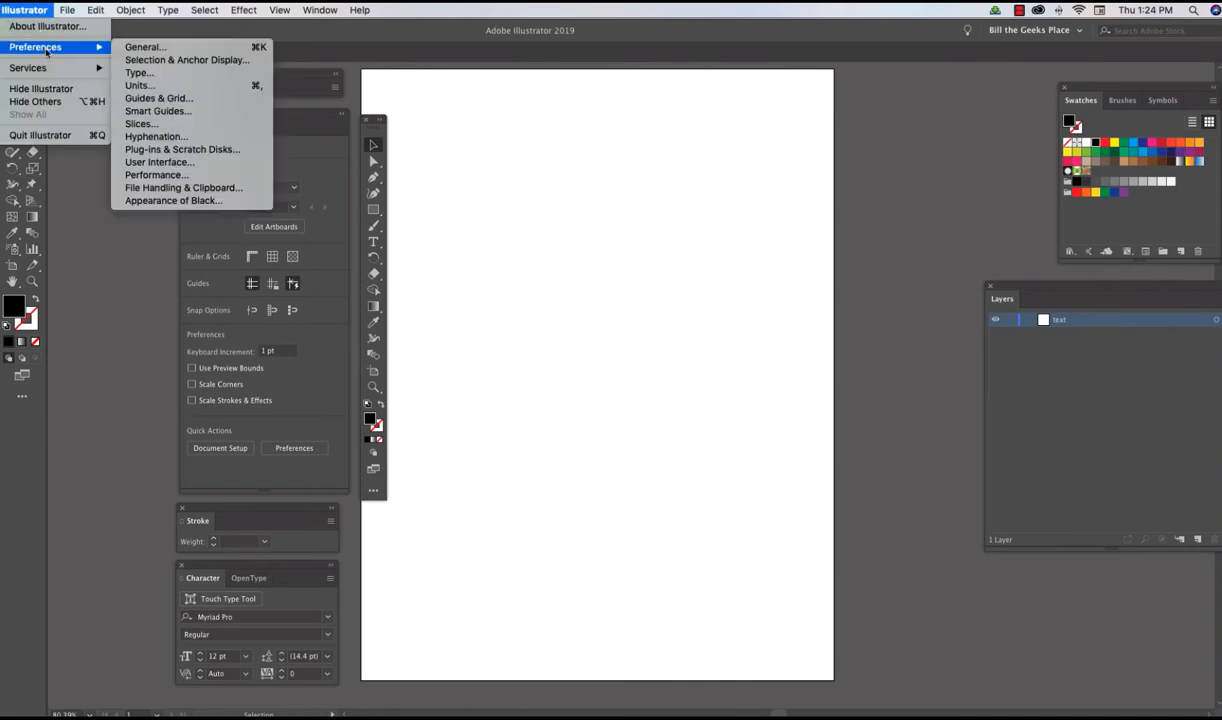
left_click(139, 73)
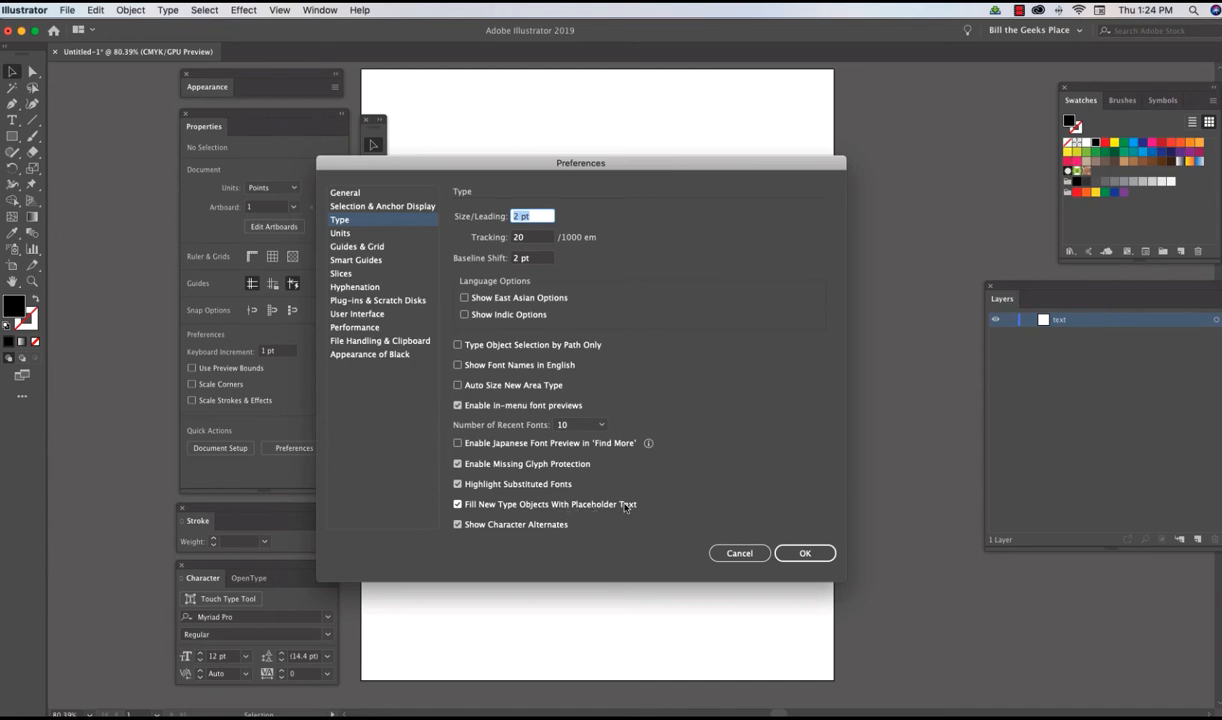
left_click(458, 505)
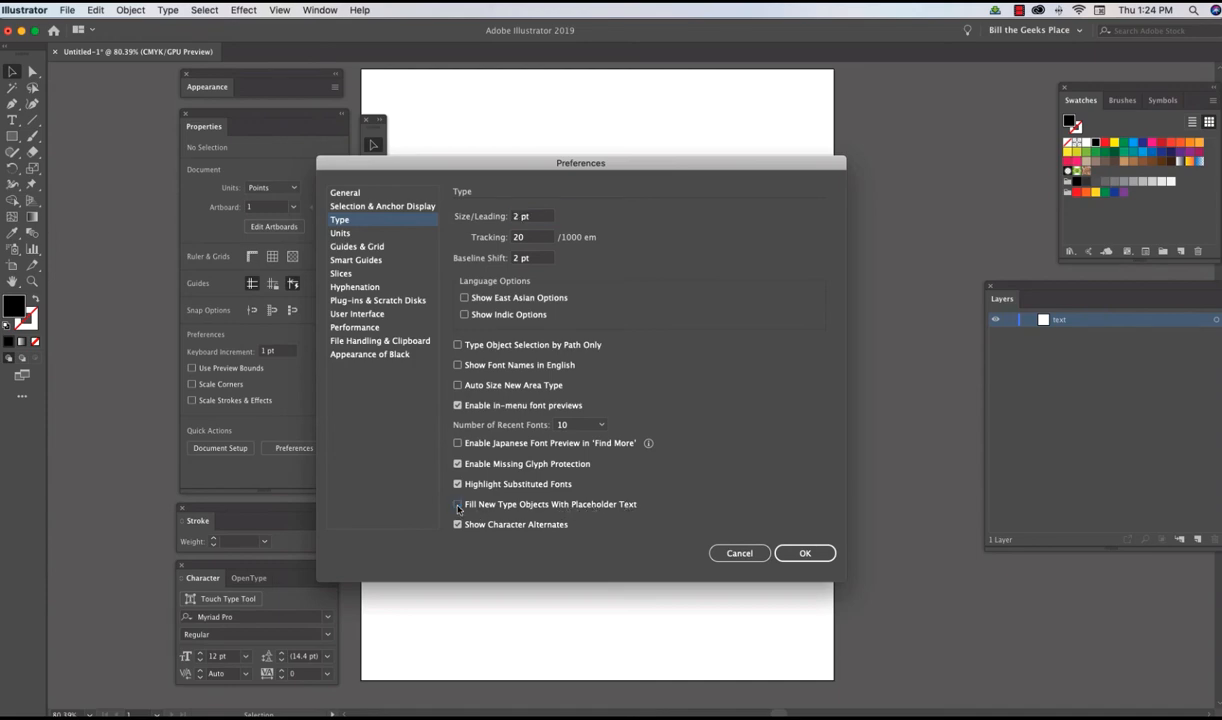
left_click(800, 554)
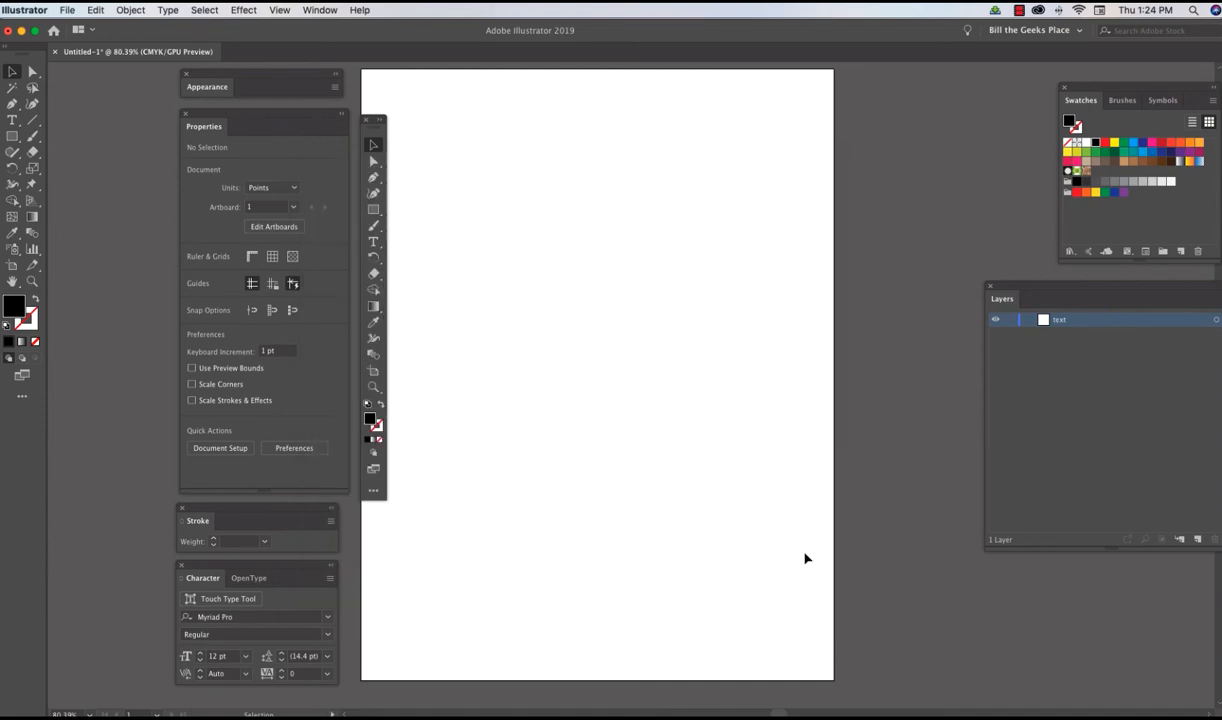
Step: Move the Properties panel and floating toolbar away from the artboard, and place and delete an empty test point type object
left_click_drag(257, 112, 189, 117)
left_click(373, 241)
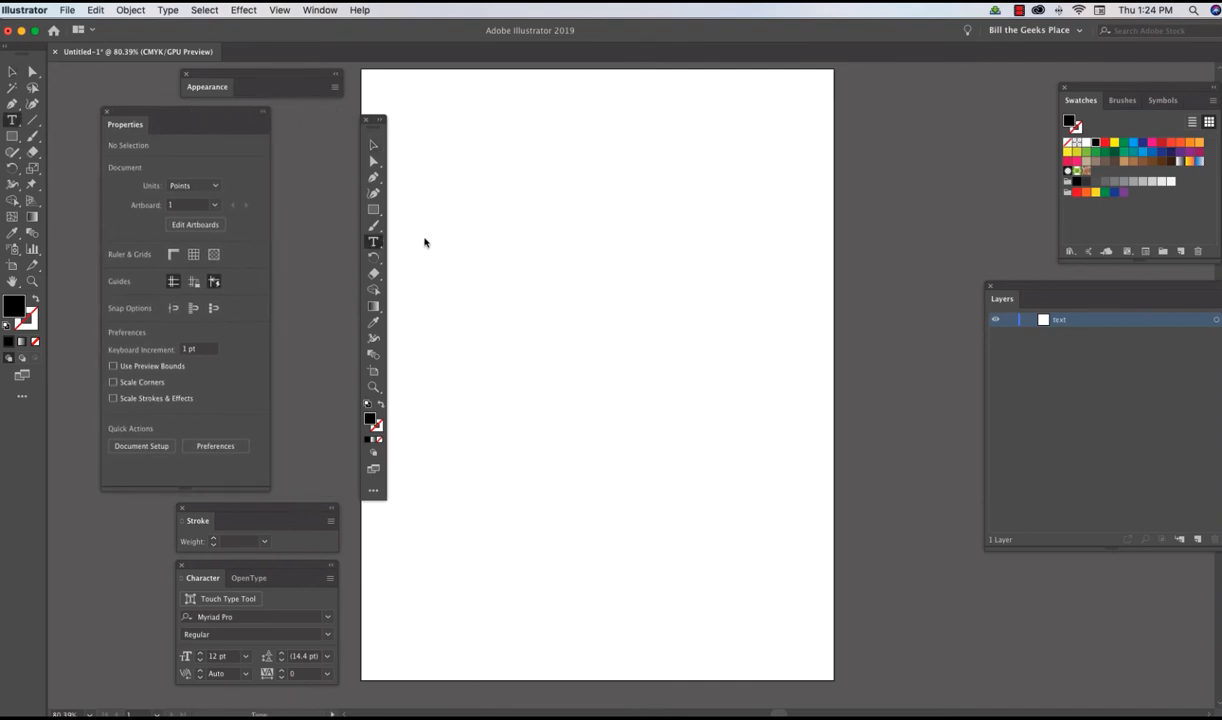
left_click(480, 224)
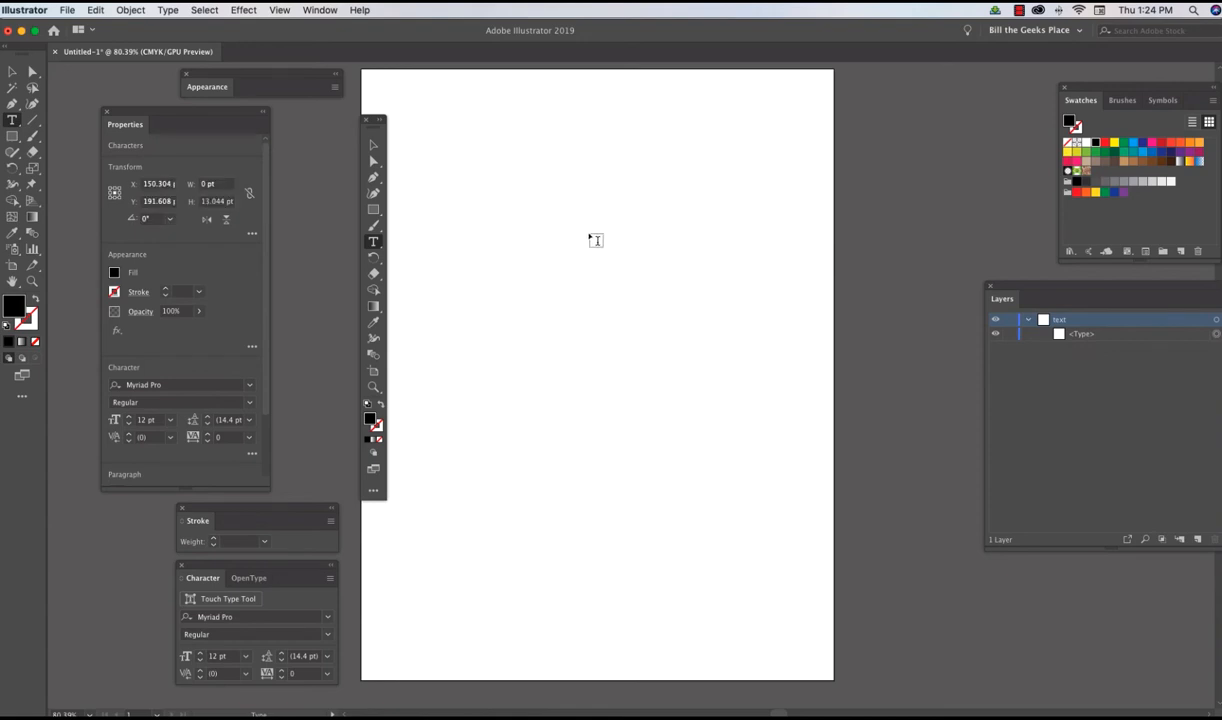
left_click_drag(370, 124, 302, 126)
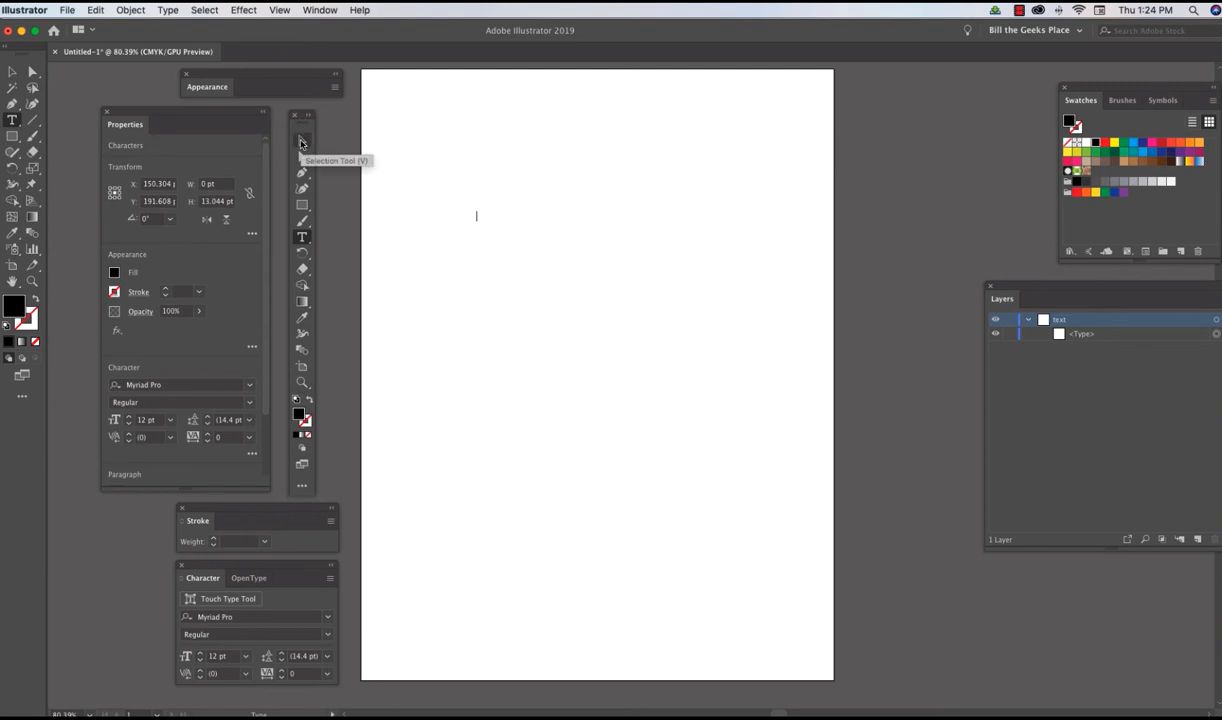
left_click(302, 143)
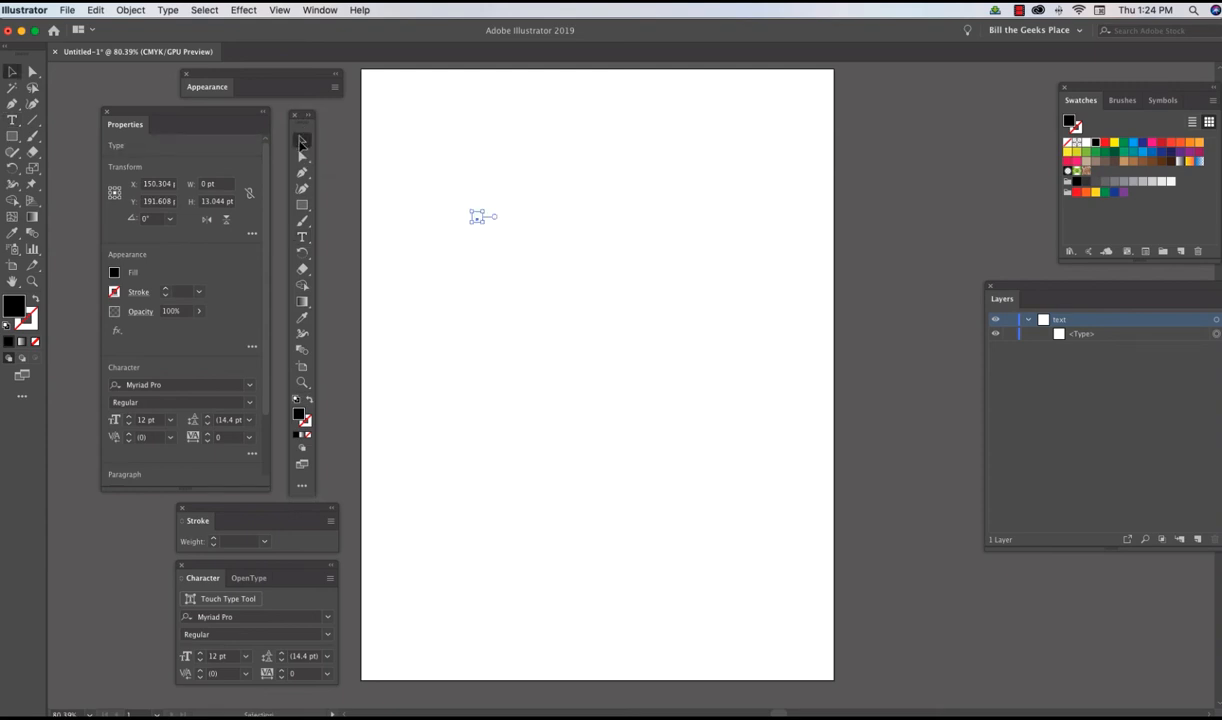
left_click_drag(407, 184, 521, 254)
key("Delete")
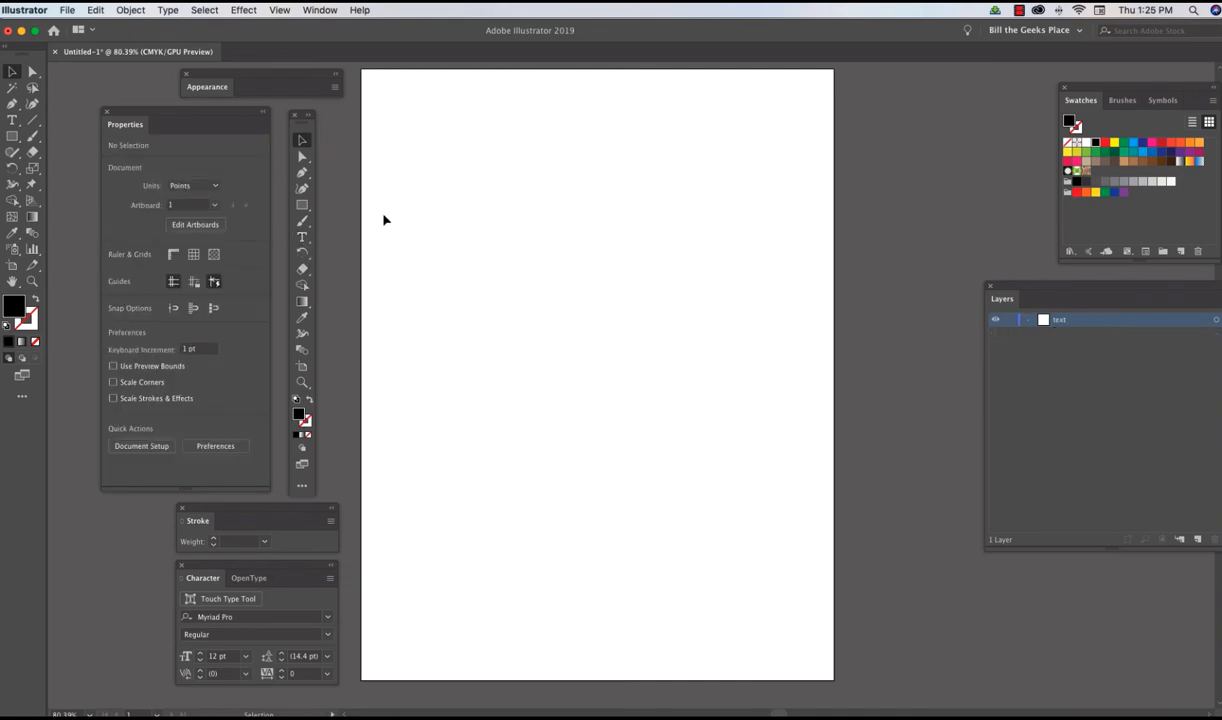
Step: Draw an area type frame about 175 by 279 pt along the artboard's left edge, undoing the title text entered in it
left_click(302, 237)
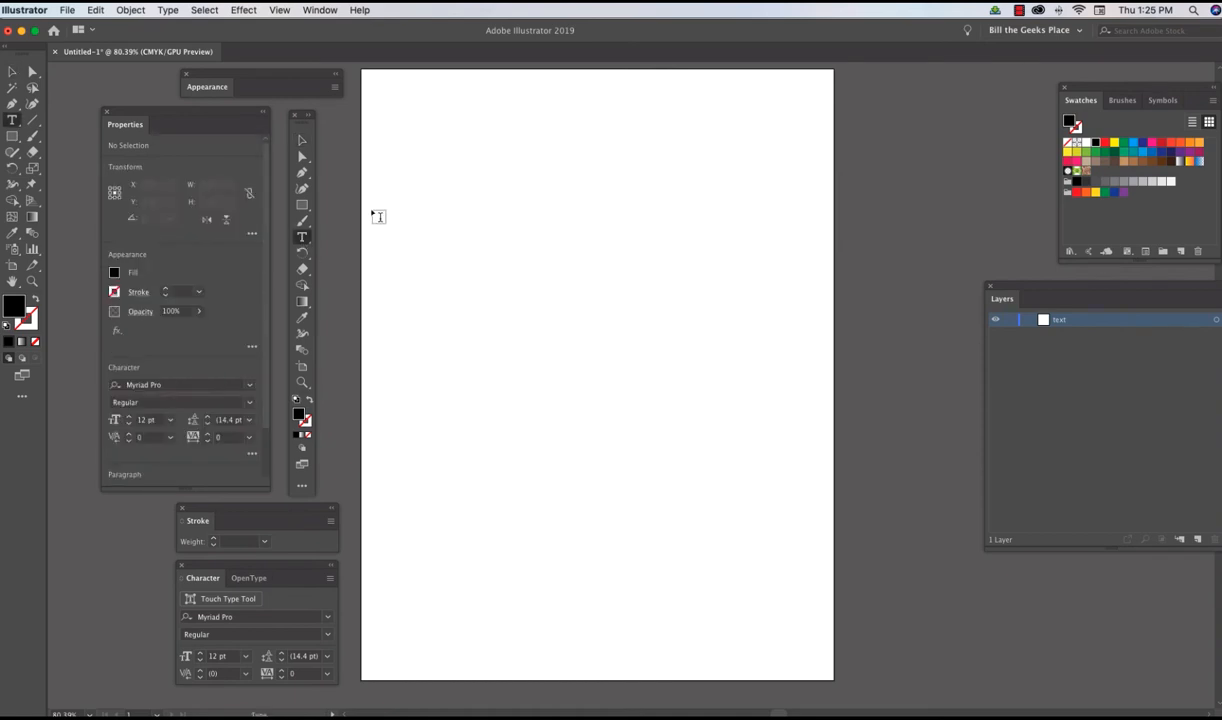
left_click_drag(372, 212, 507, 424)
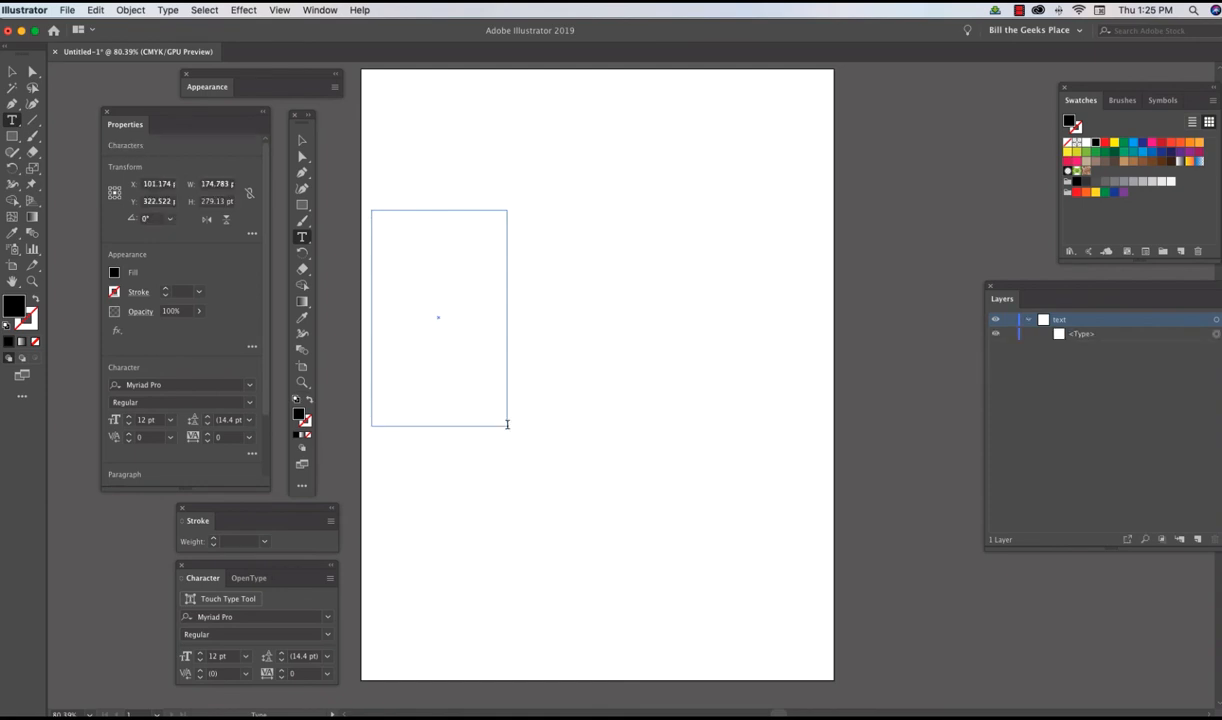
type("Part20-FlowingTextFromObjectTo-Object")
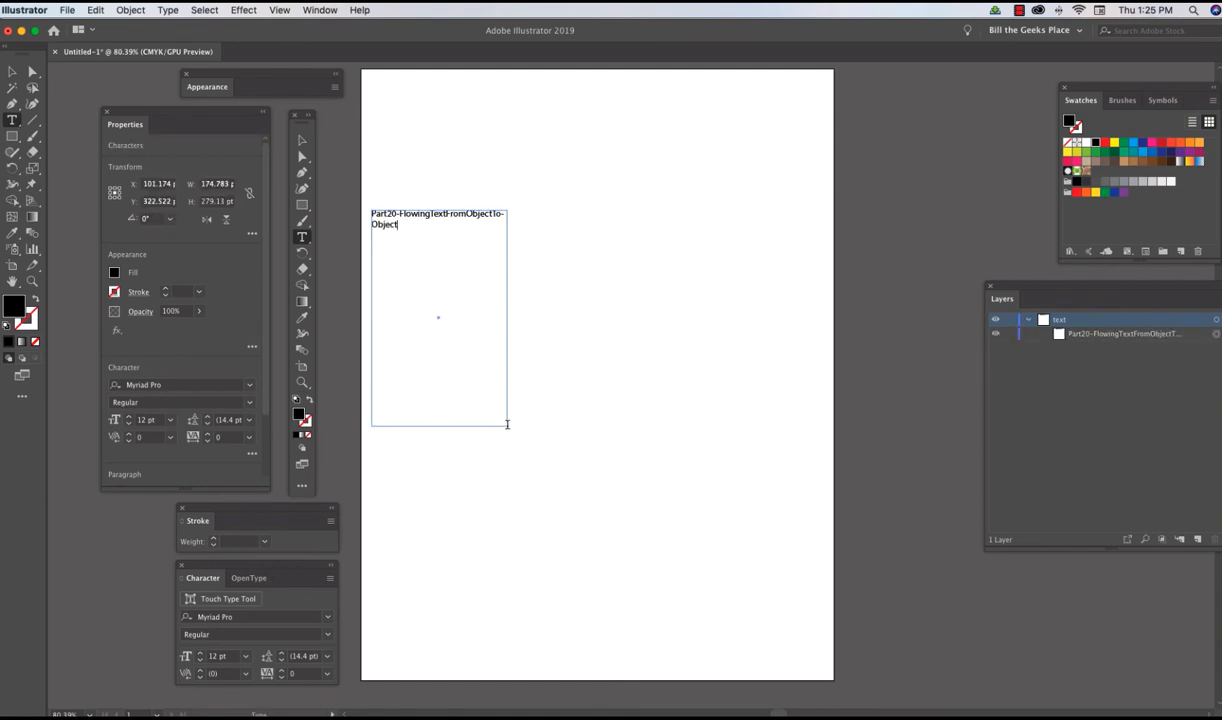
key("super+z")
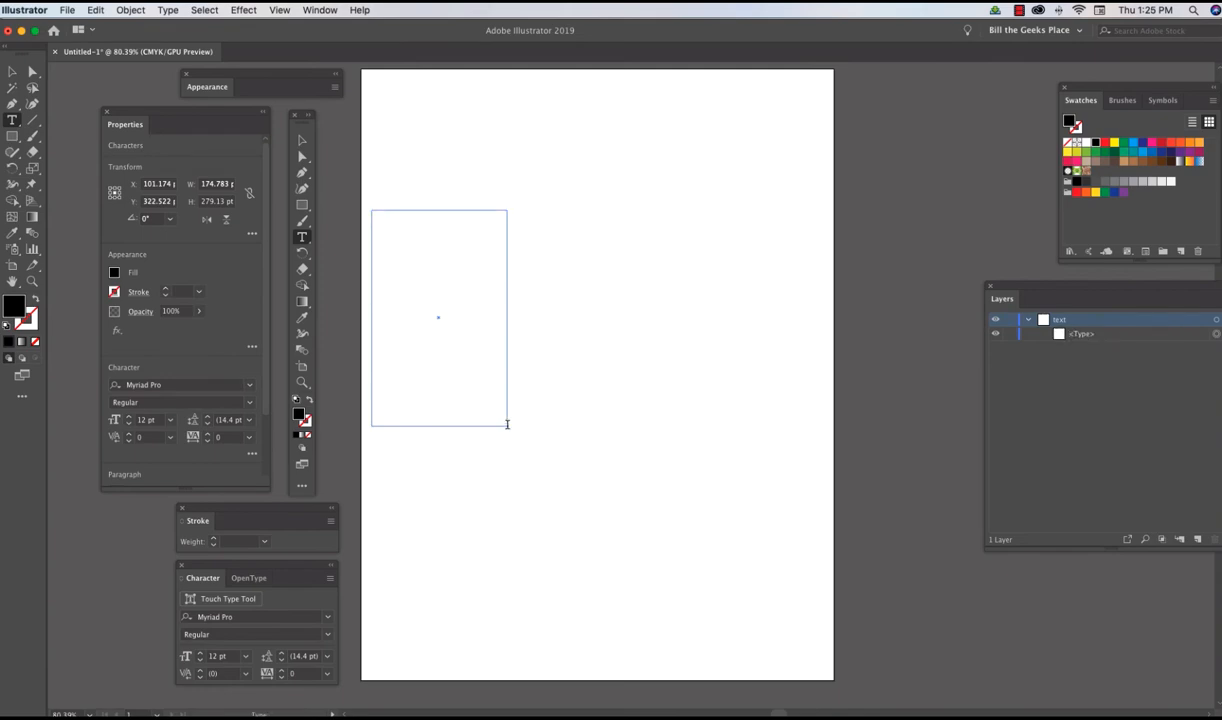
Step: Copy the selected Ireland food article from the TextEdit document and paste it into the empty area type frame in Illustrator
key("super+Tab")
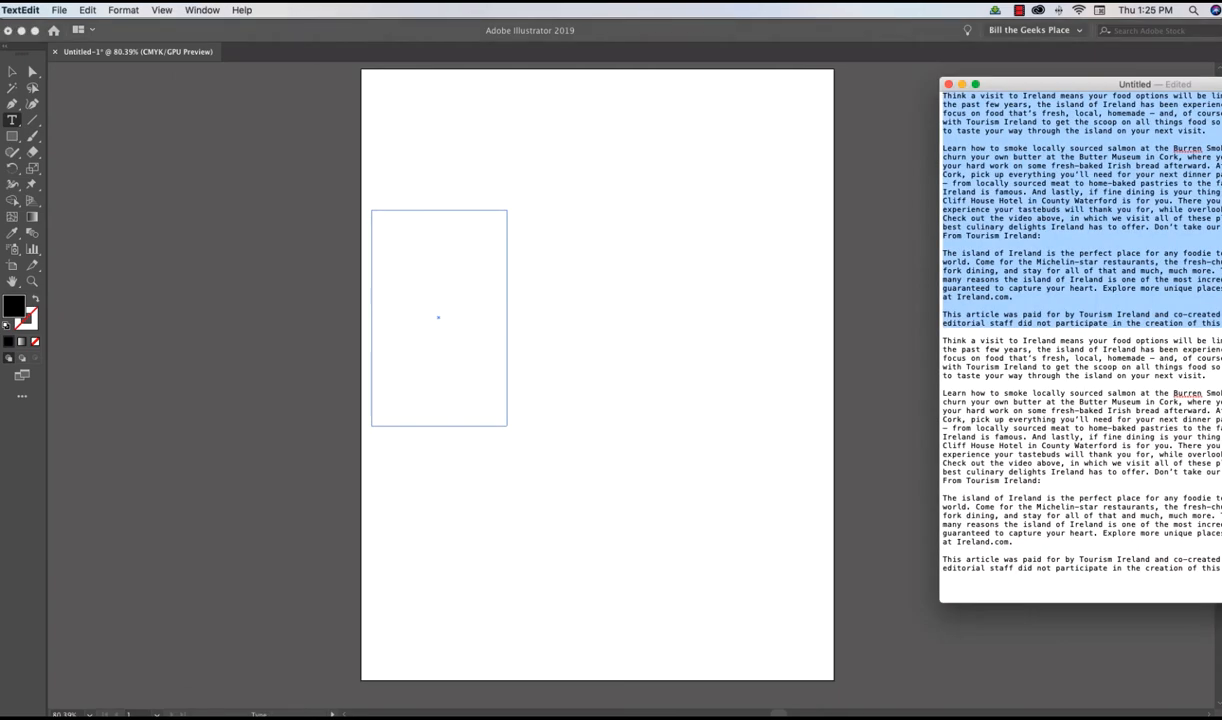
right_click(1000, 135)
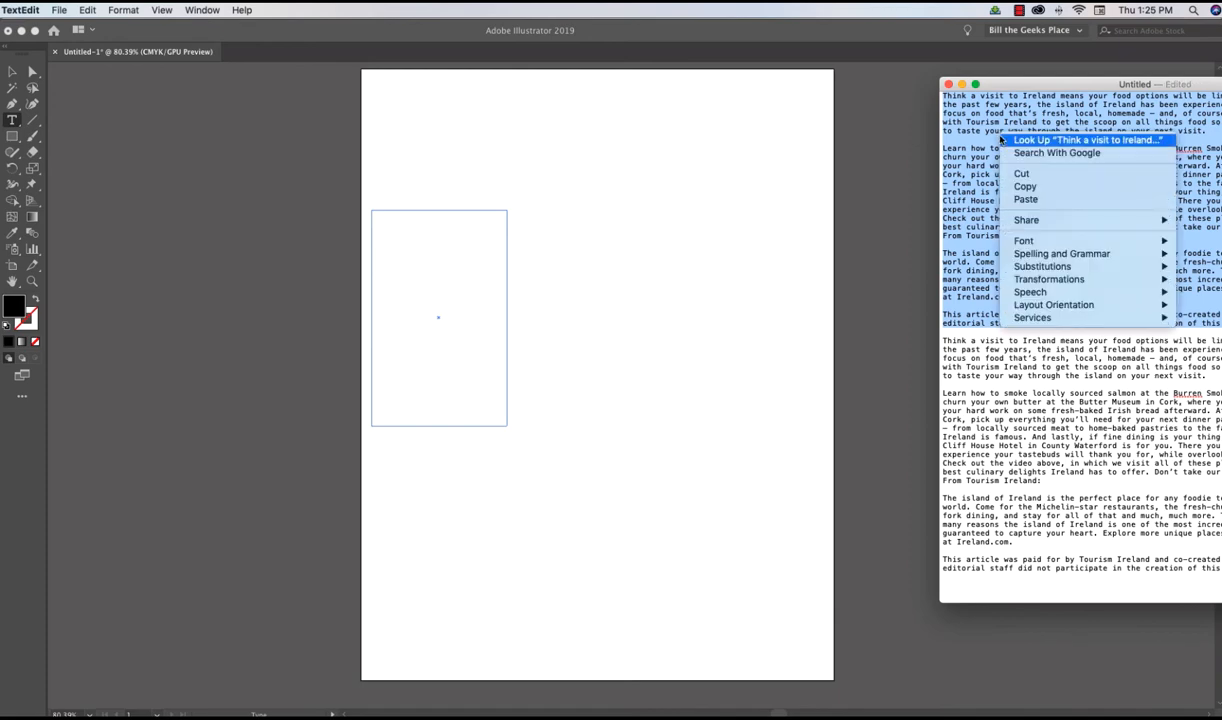
left_click(1025, 186)
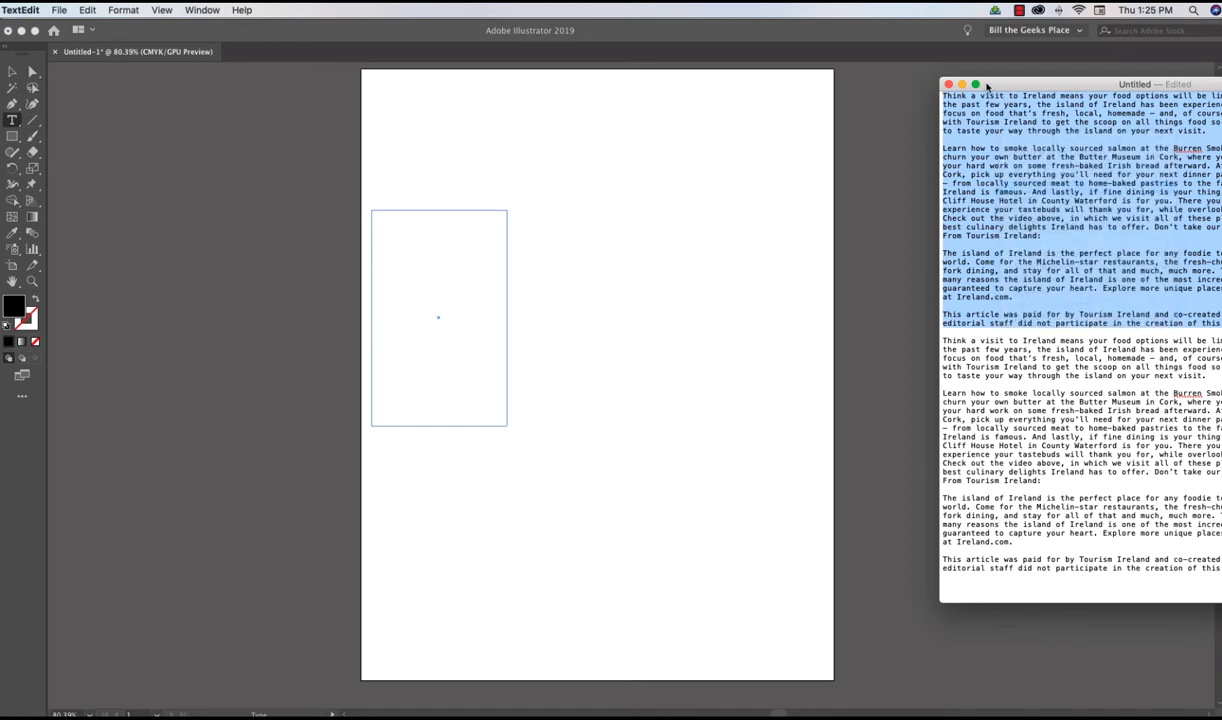
left_click(803, 30)
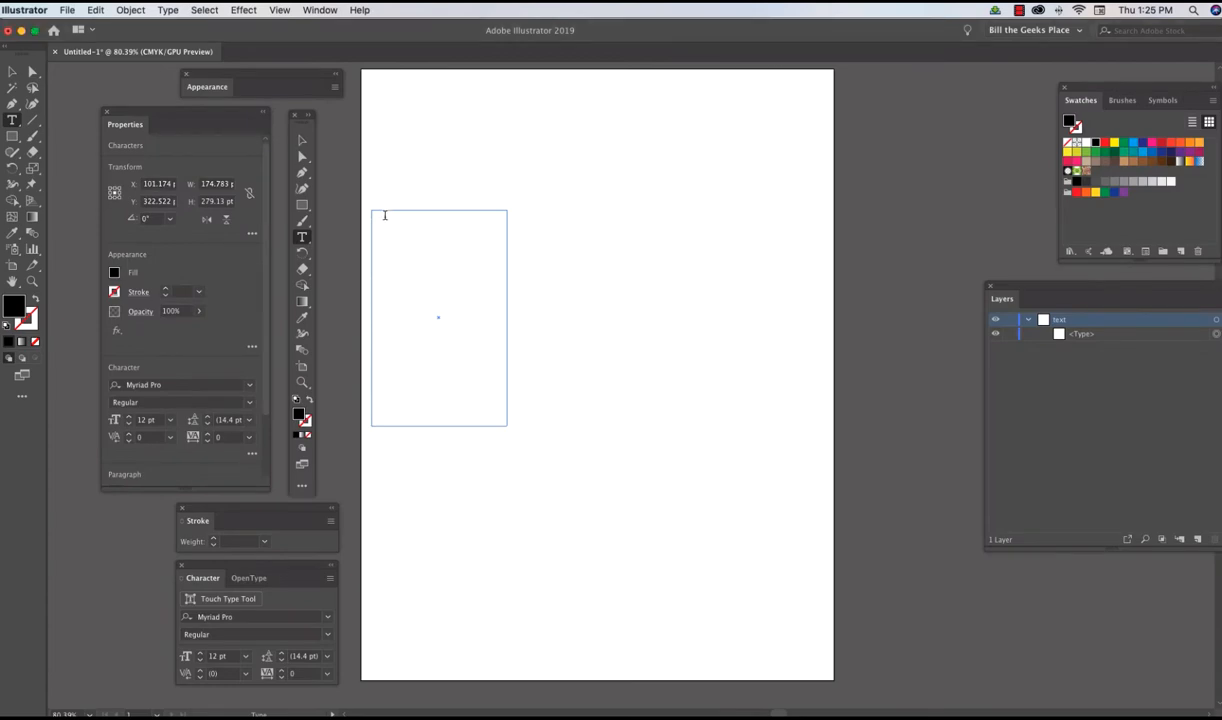
left_click(384, 215)
key("super+v")
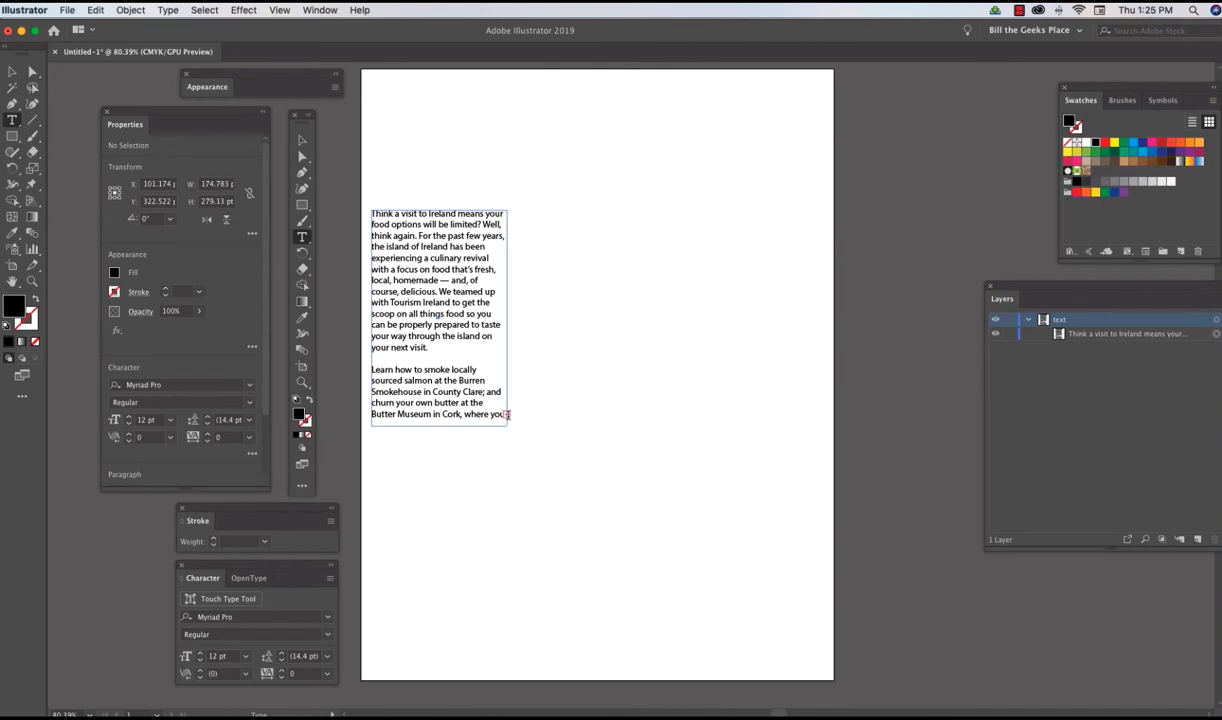
Step: Collapse the Properties panel and move the Stroke panel, Character panel and small floating toolbar clear of the article text
left_click(300, 380)
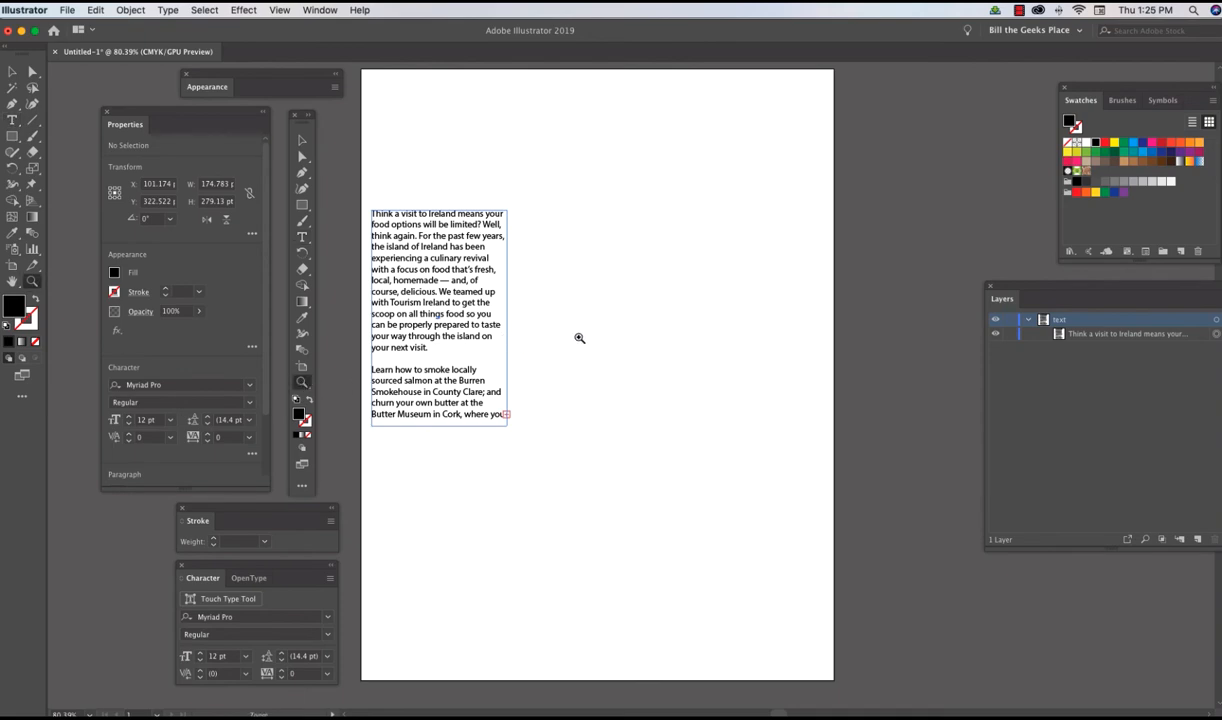
left_click(579, 338)
left_click(579, 338)
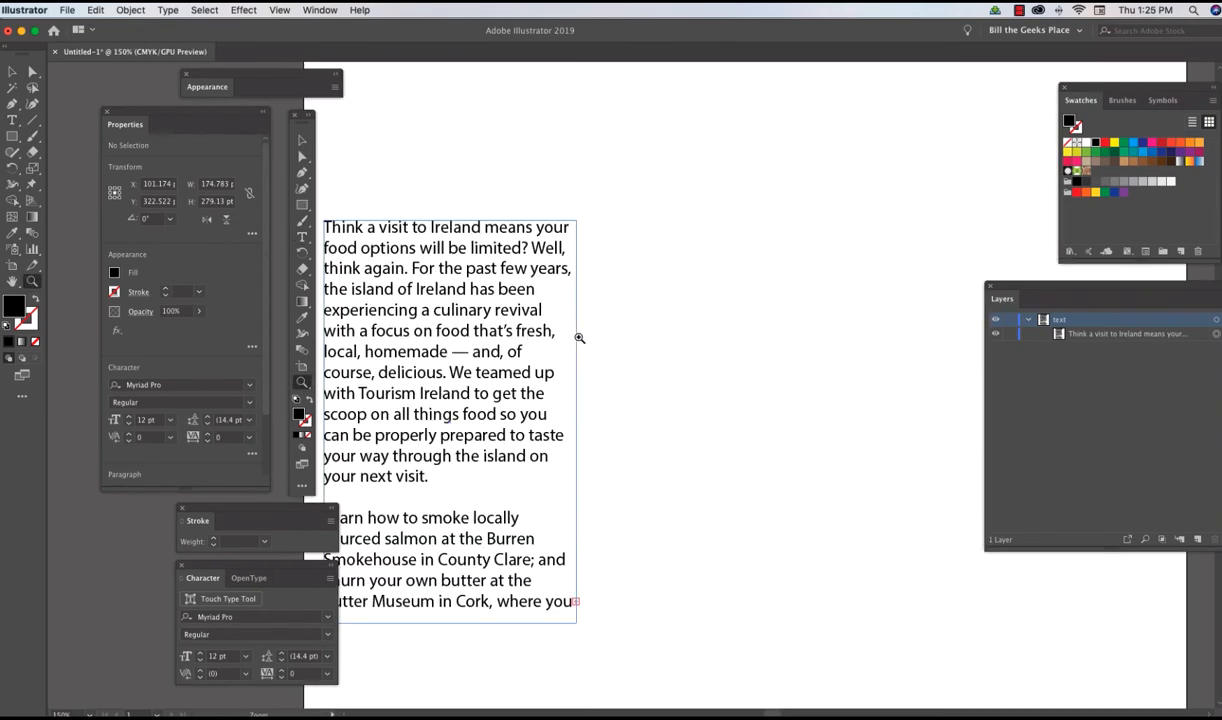
left_click_drag(698, 360, 611, 323)
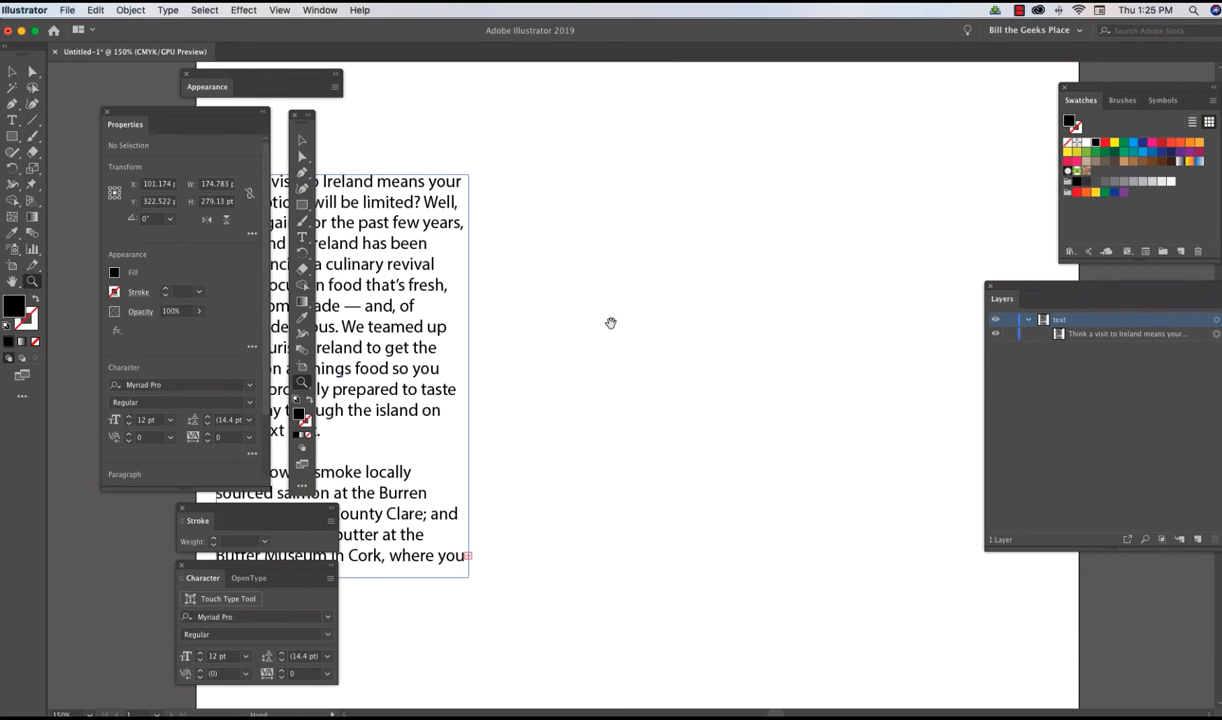
double_click(118, 127)
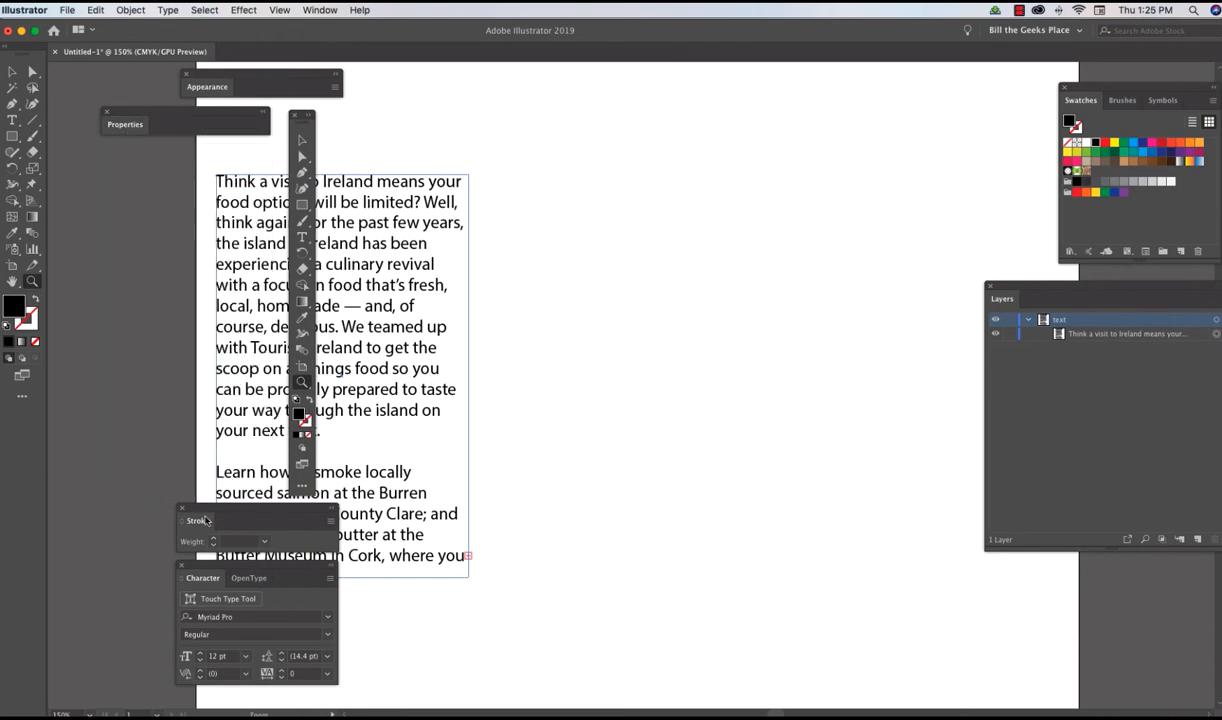
left_click_drag(208, 507, 83, 389)
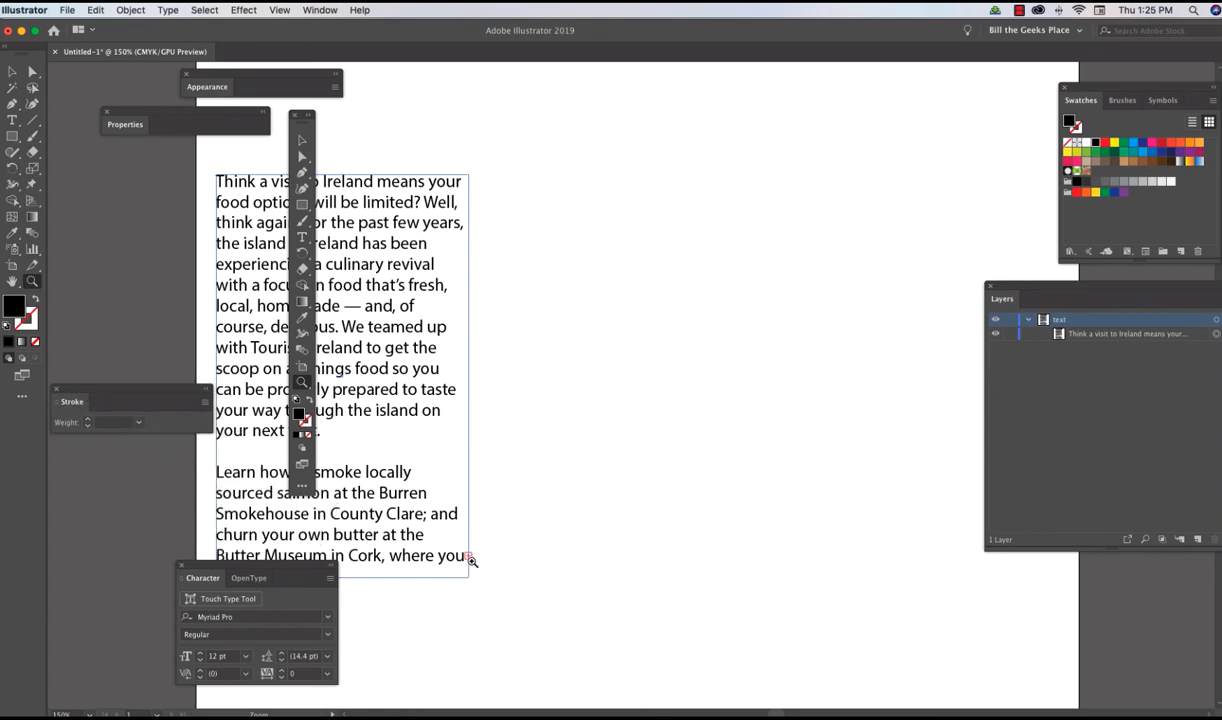
left_click_drag(295, 569, 143, 550)
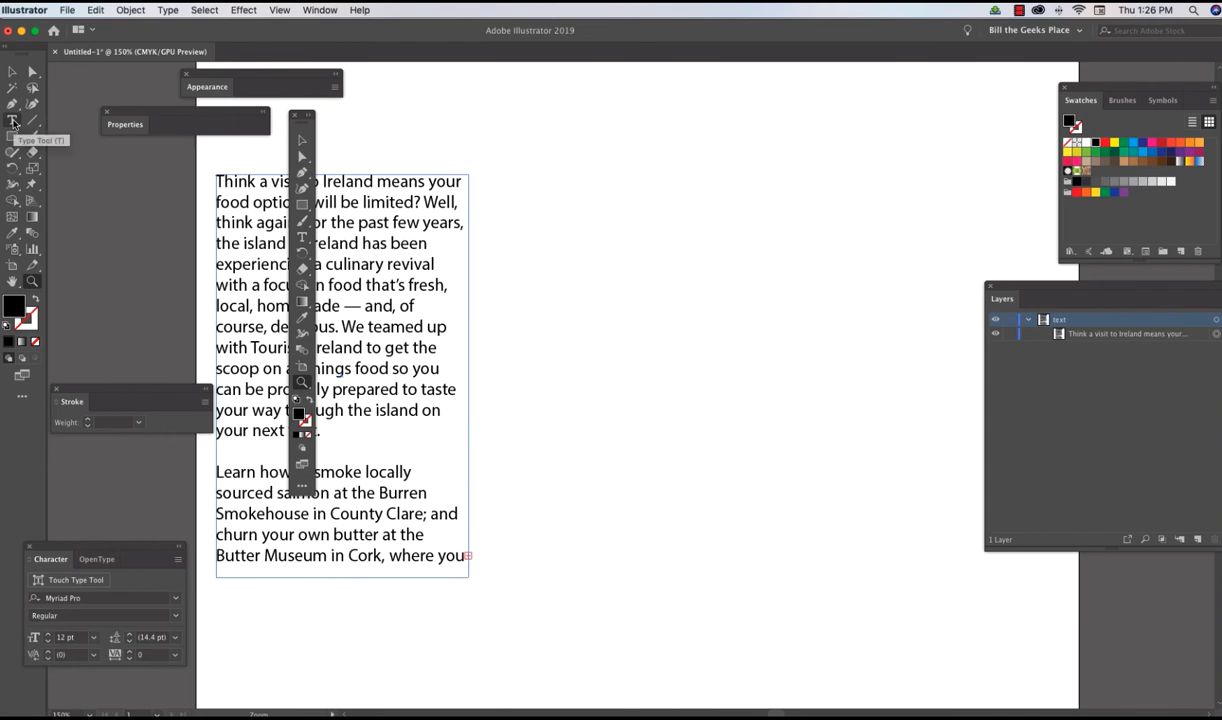
left_click(13, 121)
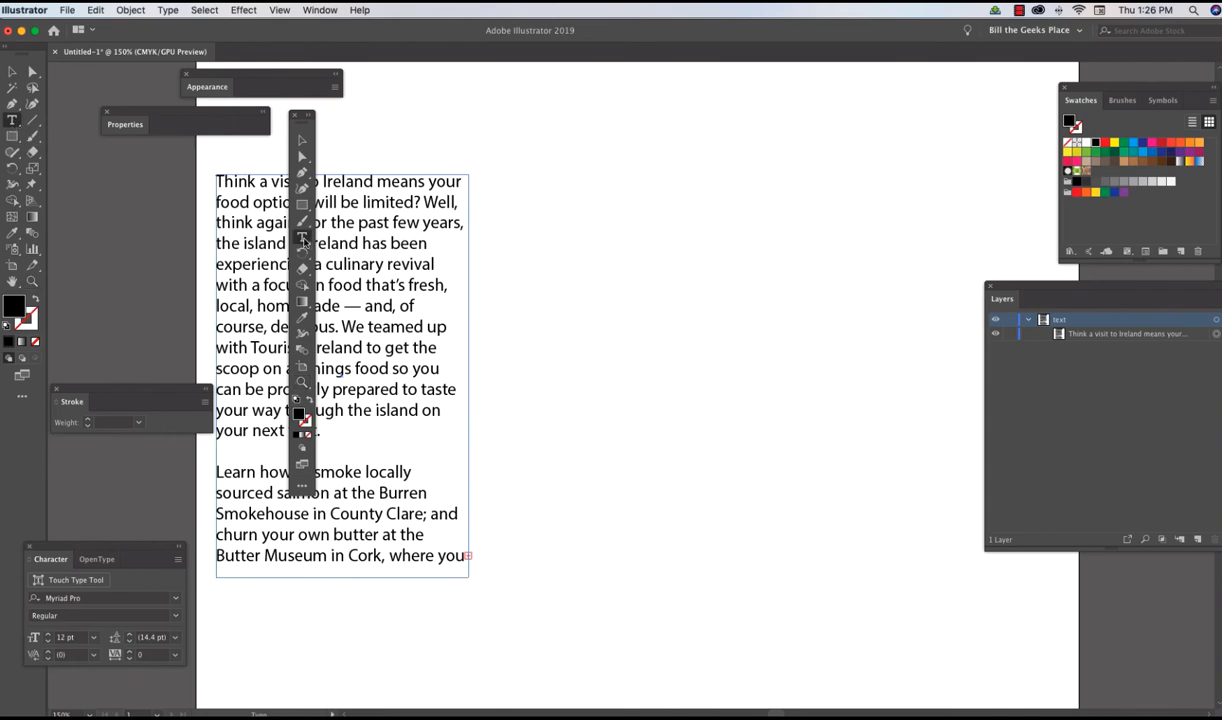
left_click(304, 241)
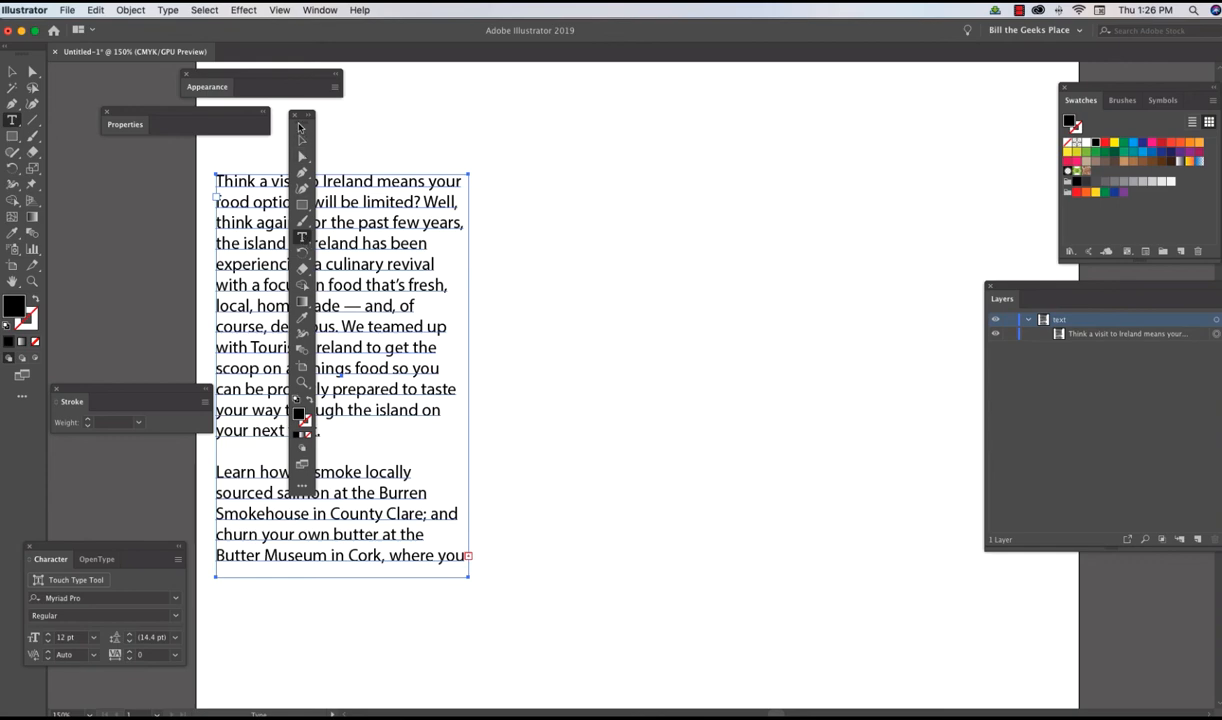
left_click_drag(298, 125, 145, 172)
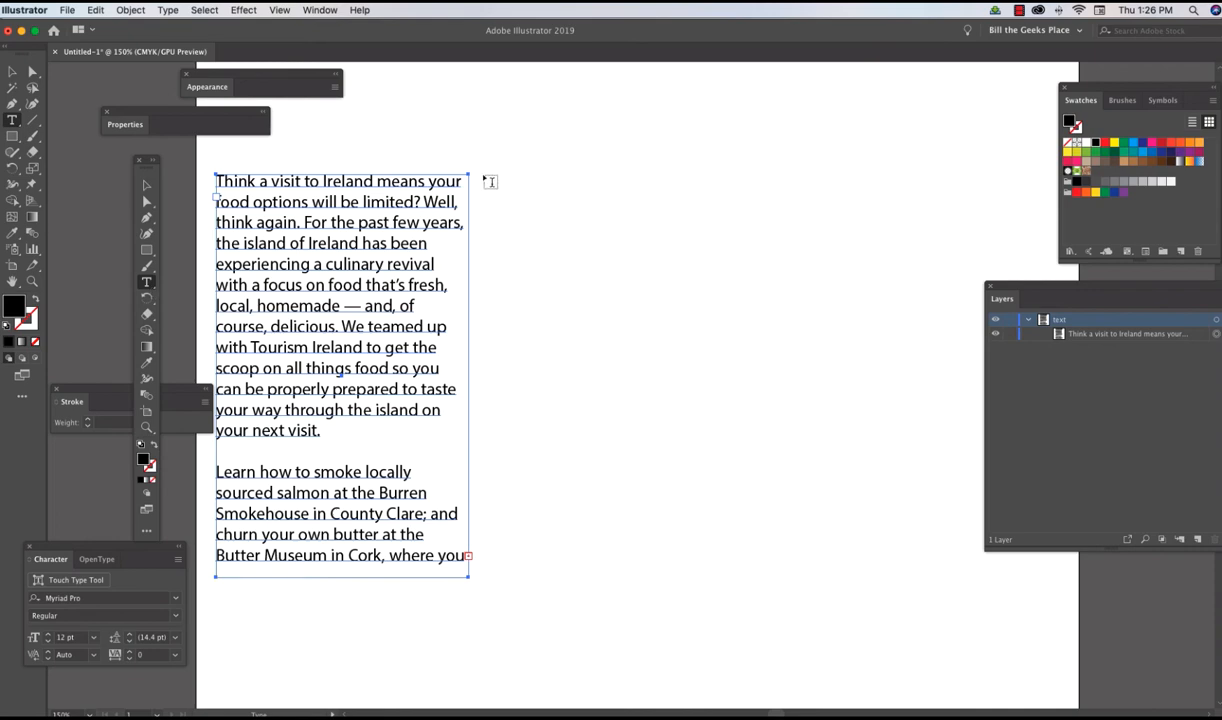
Step: Draw a second area type frame beside the first, matching its height, and thread the first frame's overflow text into it
left_click_drag(490, 181, 727, 555)
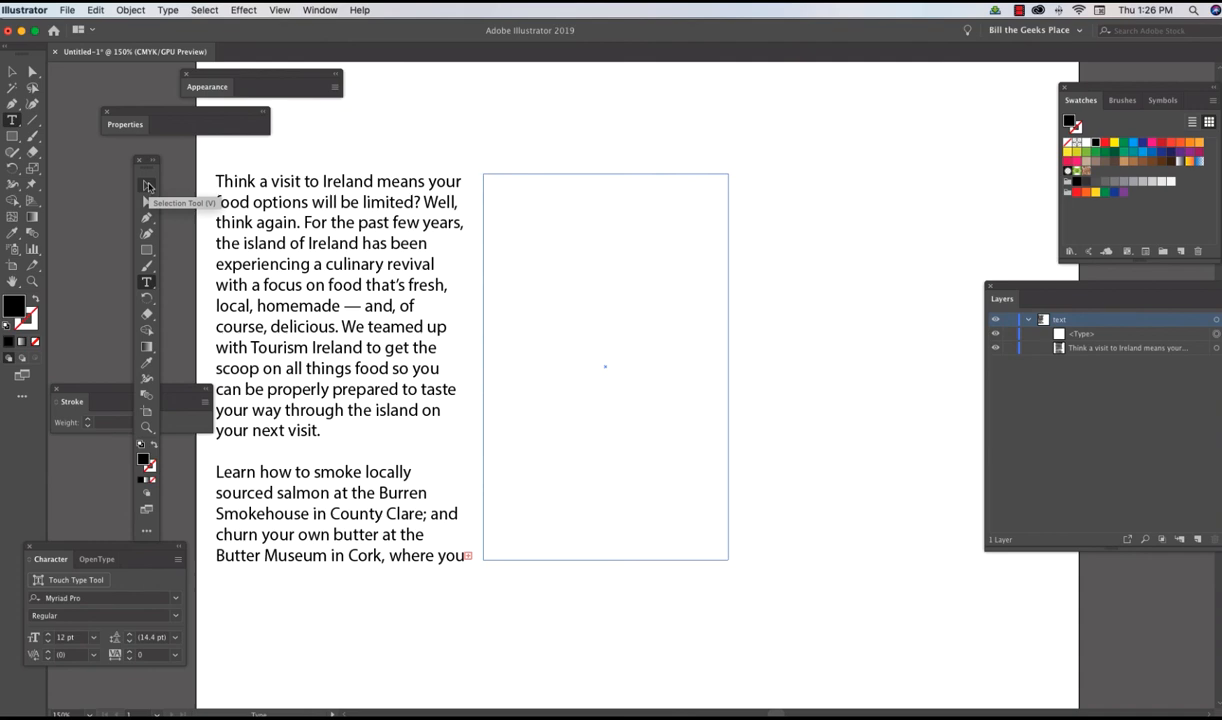
left_click(148, 186)
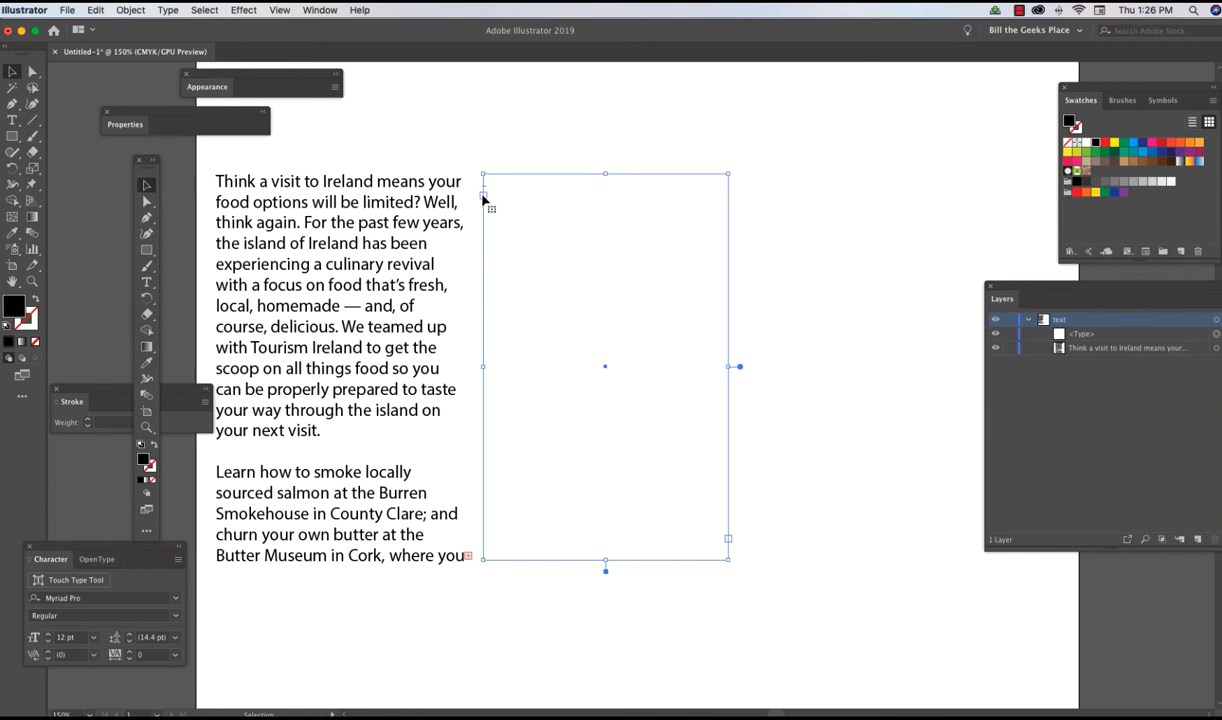
scroll(482, 196, "up", 1)
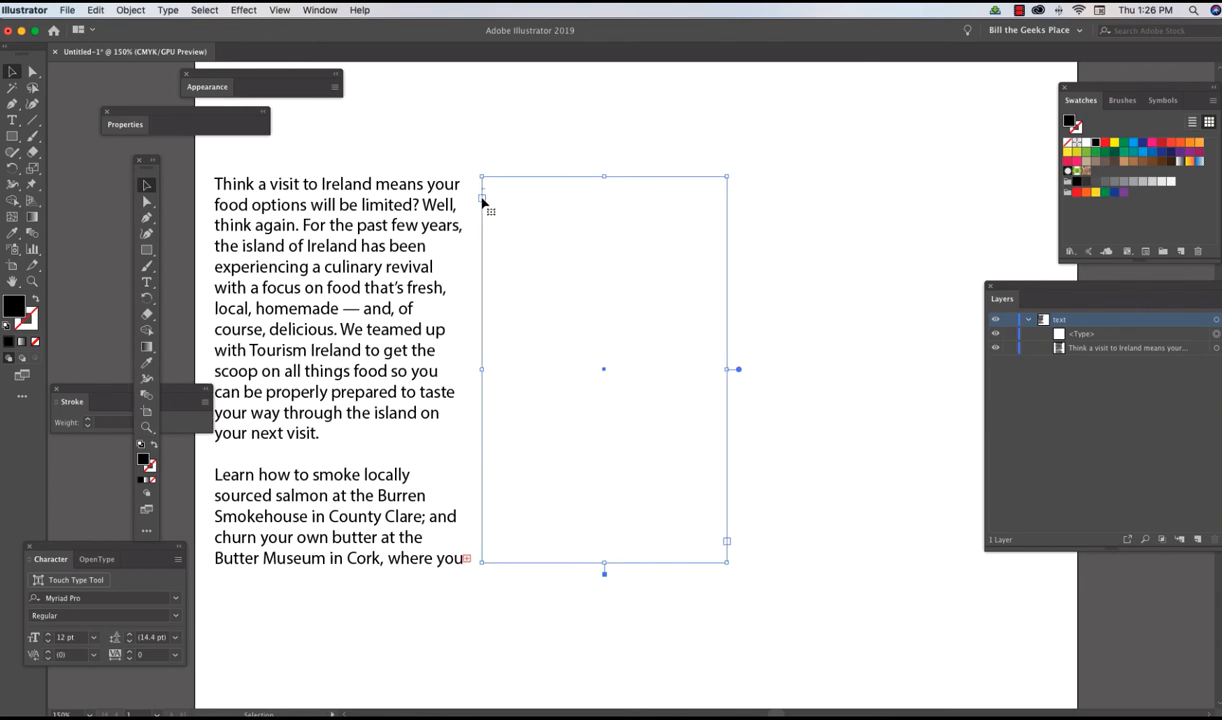
key("t")
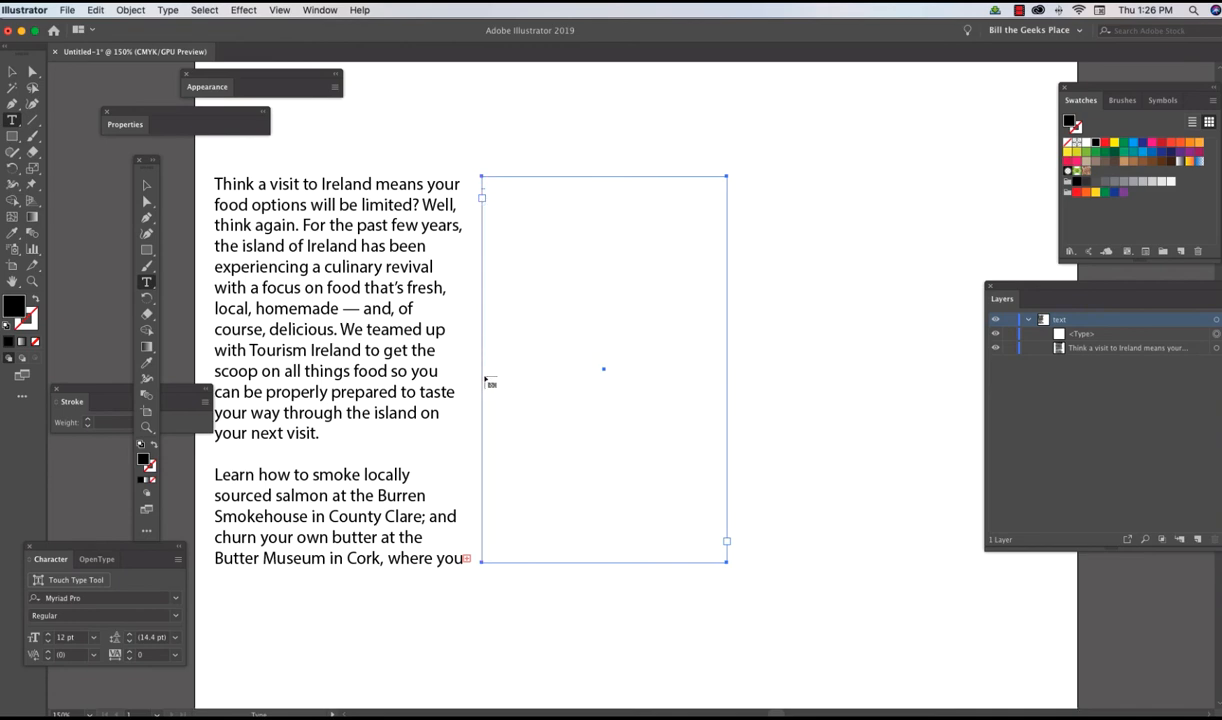
left_click(467, 563)
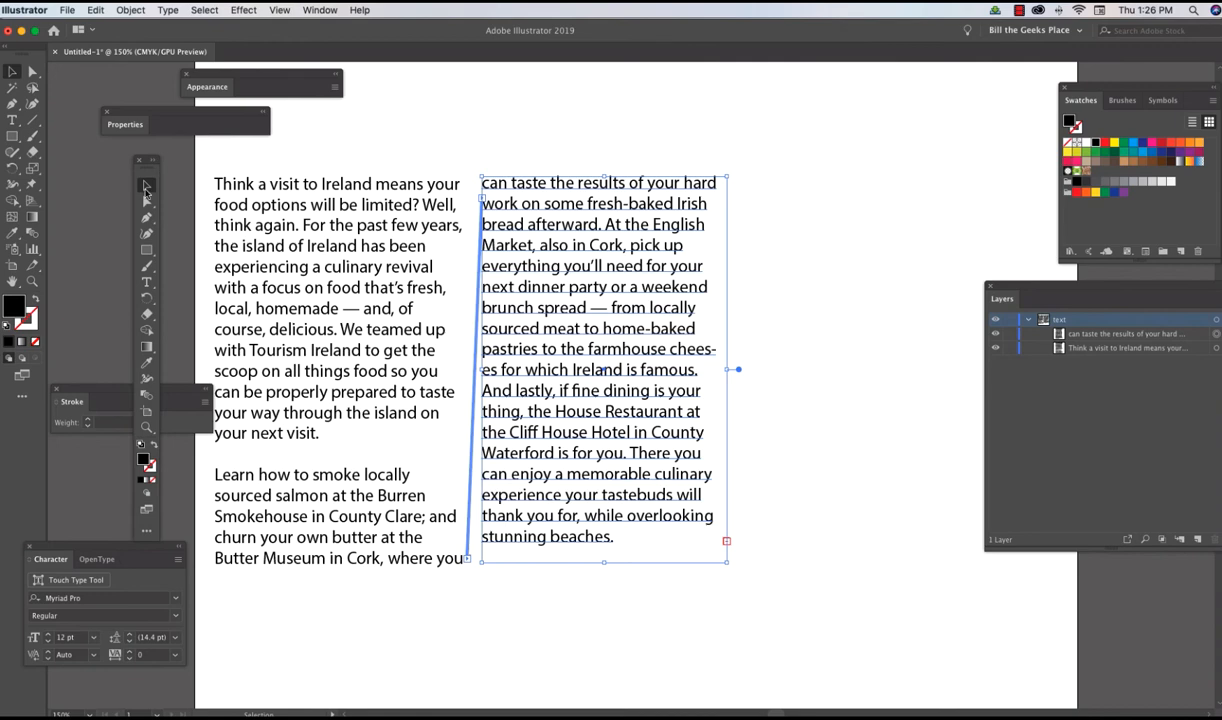
left_click(470, 116)
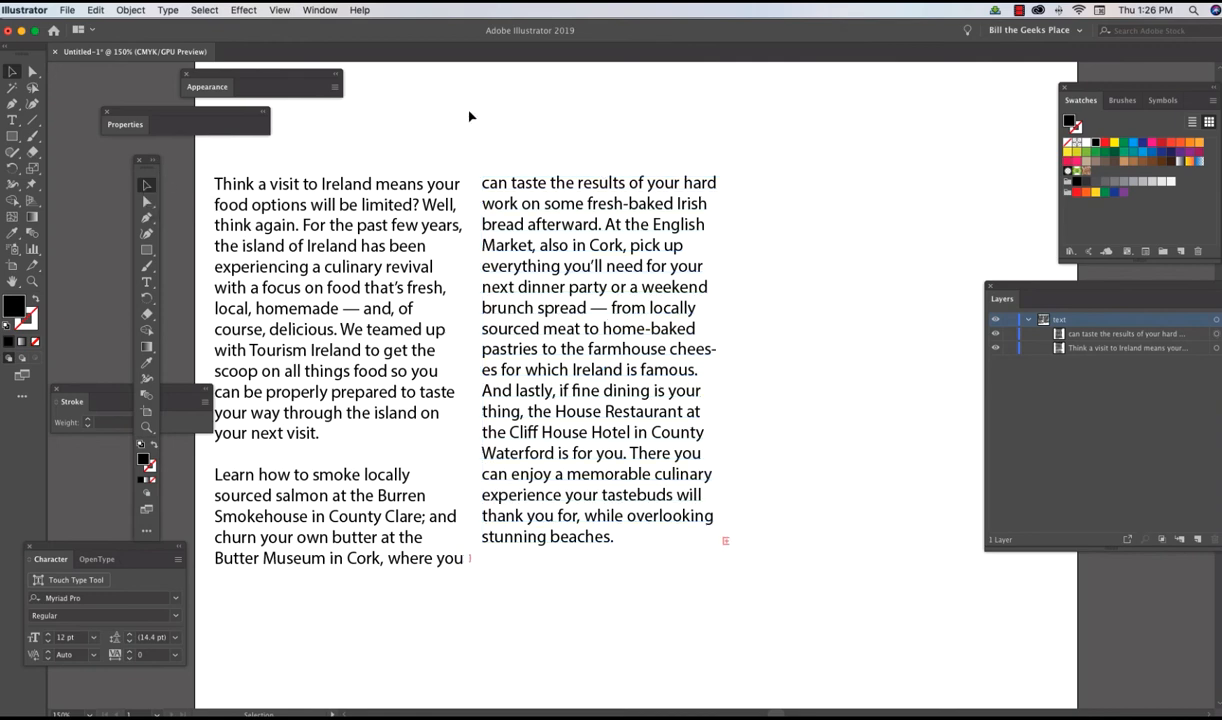
Step: Draw a third area type frame beside the second and thread the second frame's overflow text into it
left_click(146, 284)
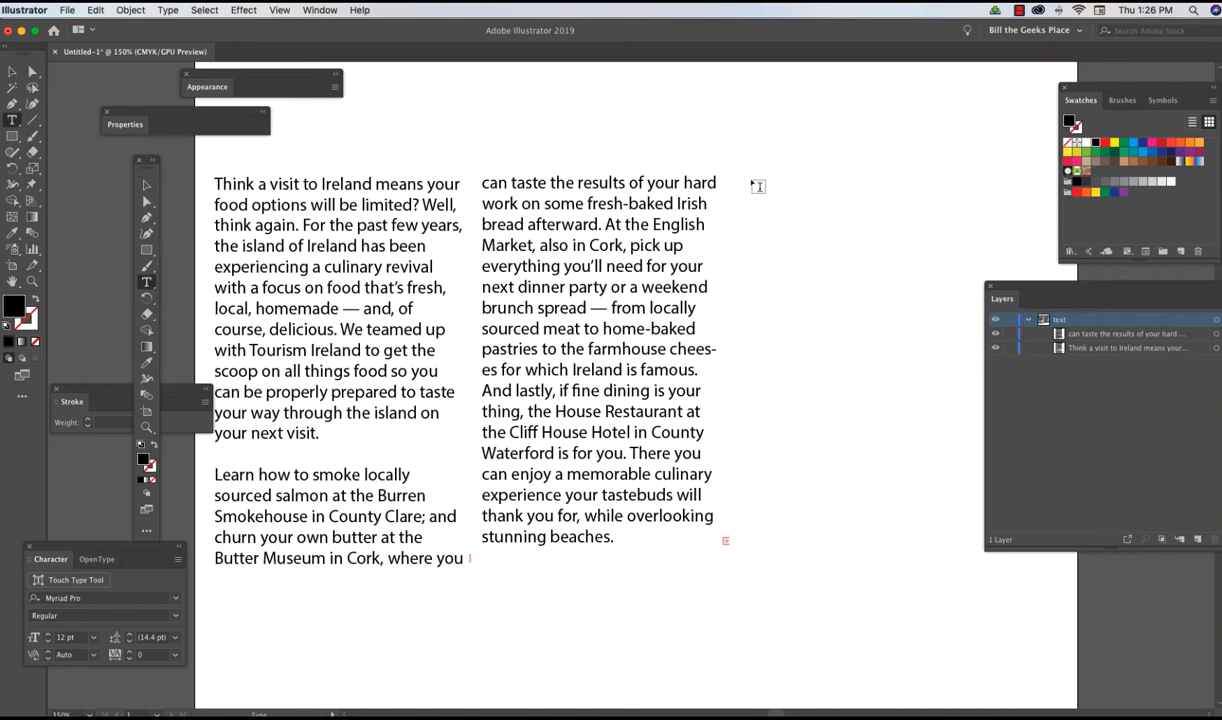
left_click_drag(751, 180, 1019, 560)
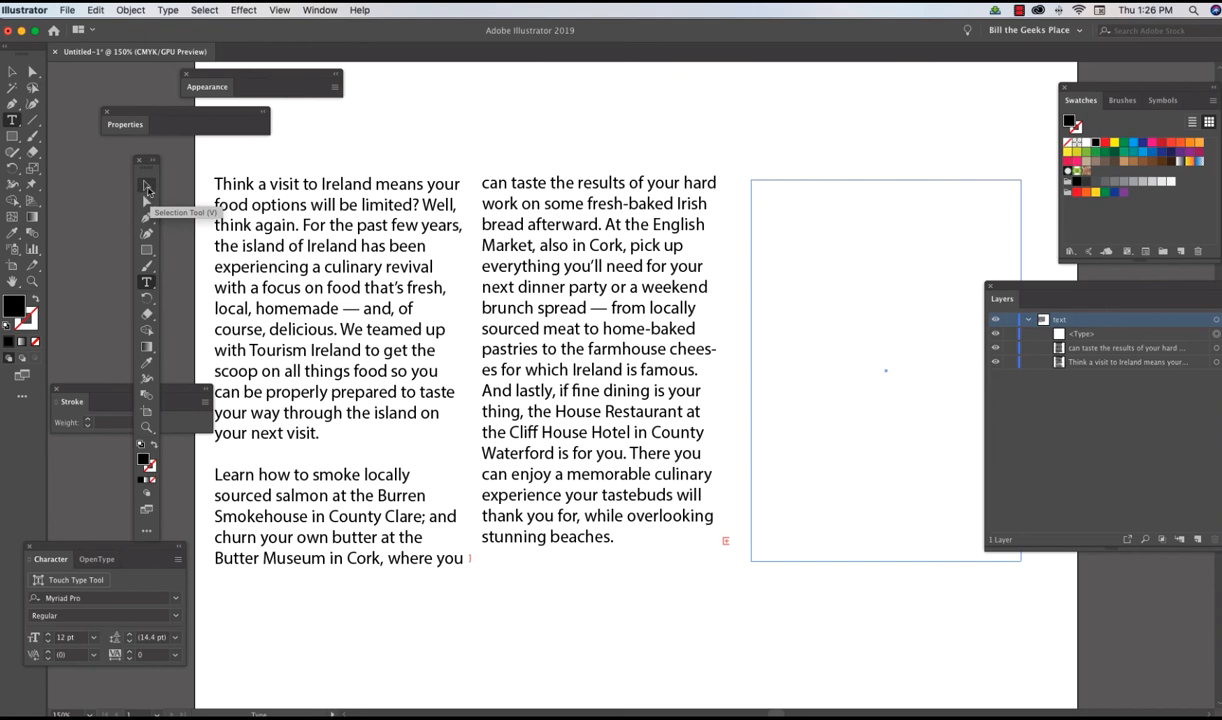
left_click(147, 189)
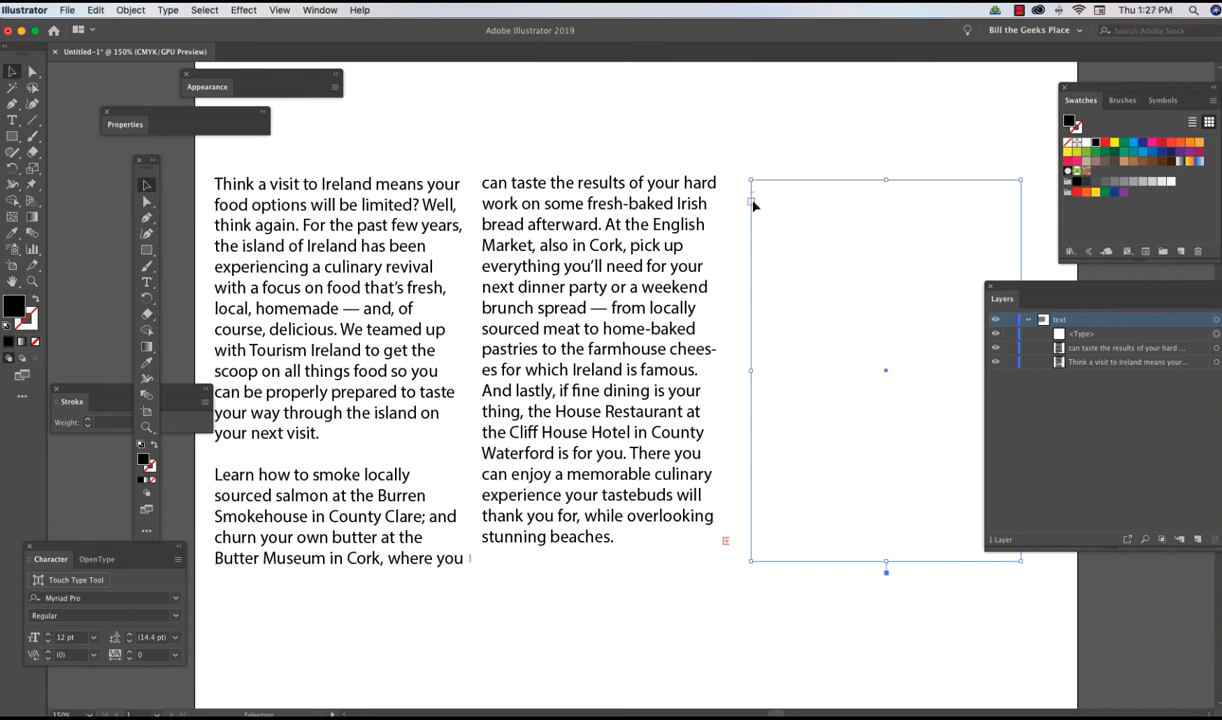
key("t")
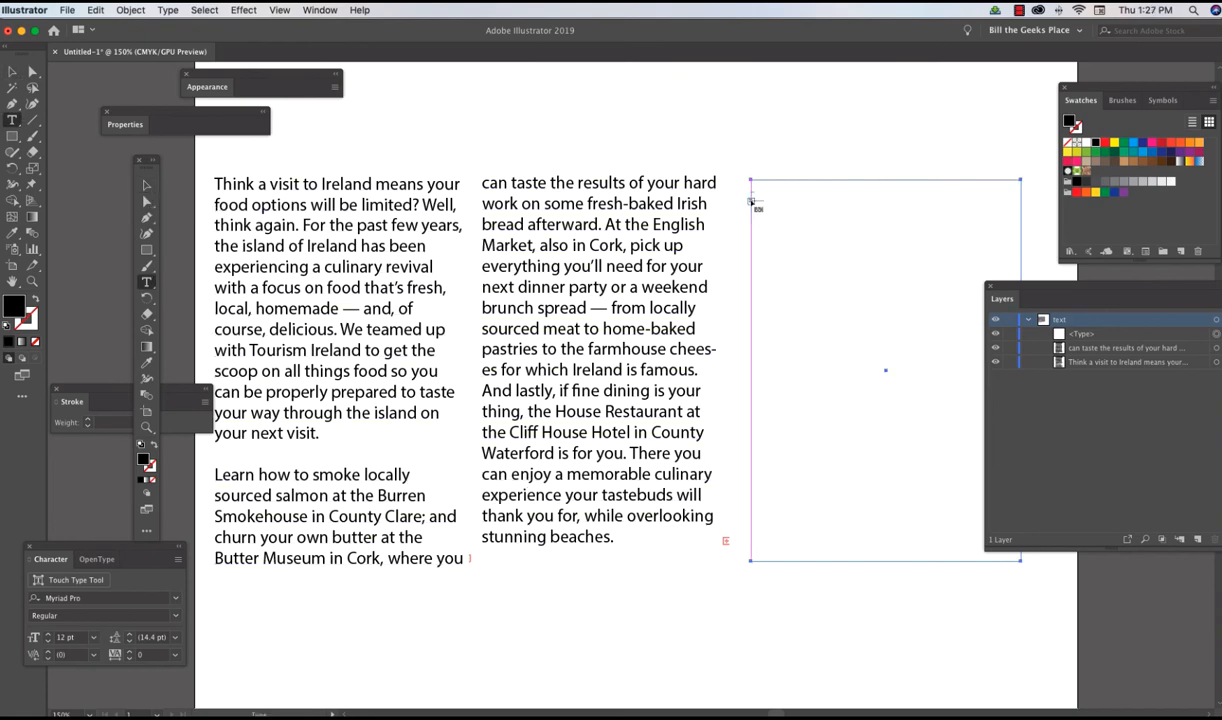
left_click(752, 202)
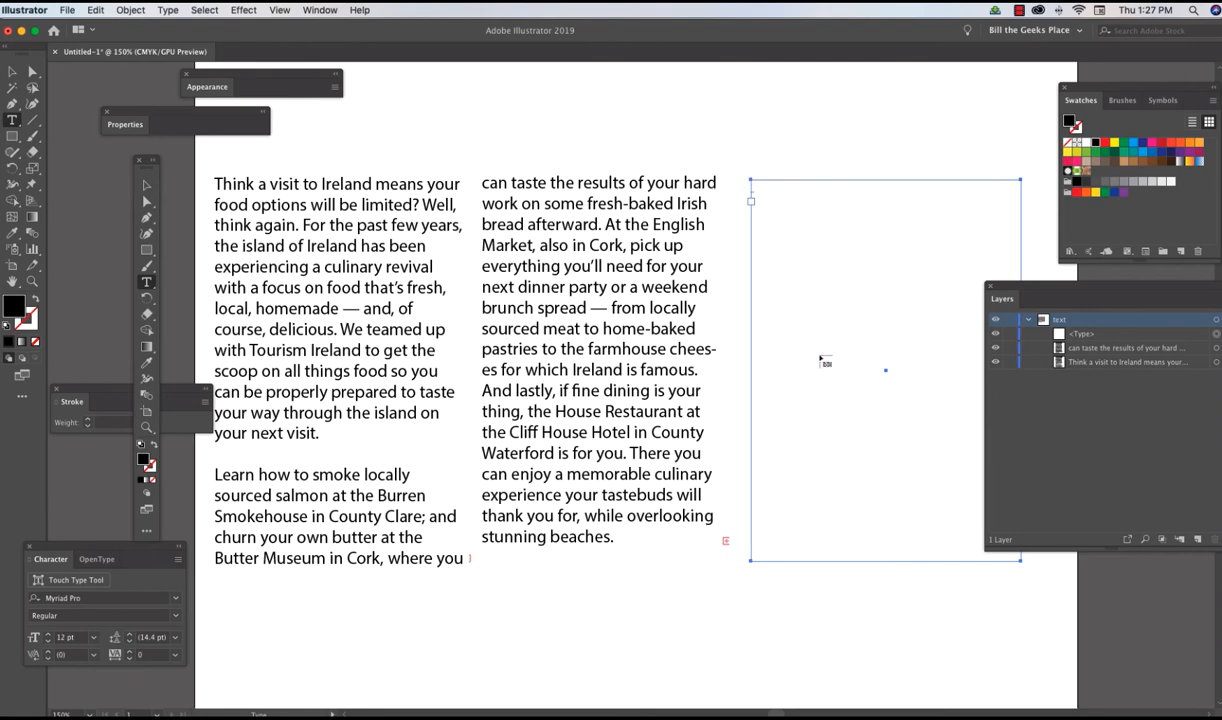
left_click(727, 545)
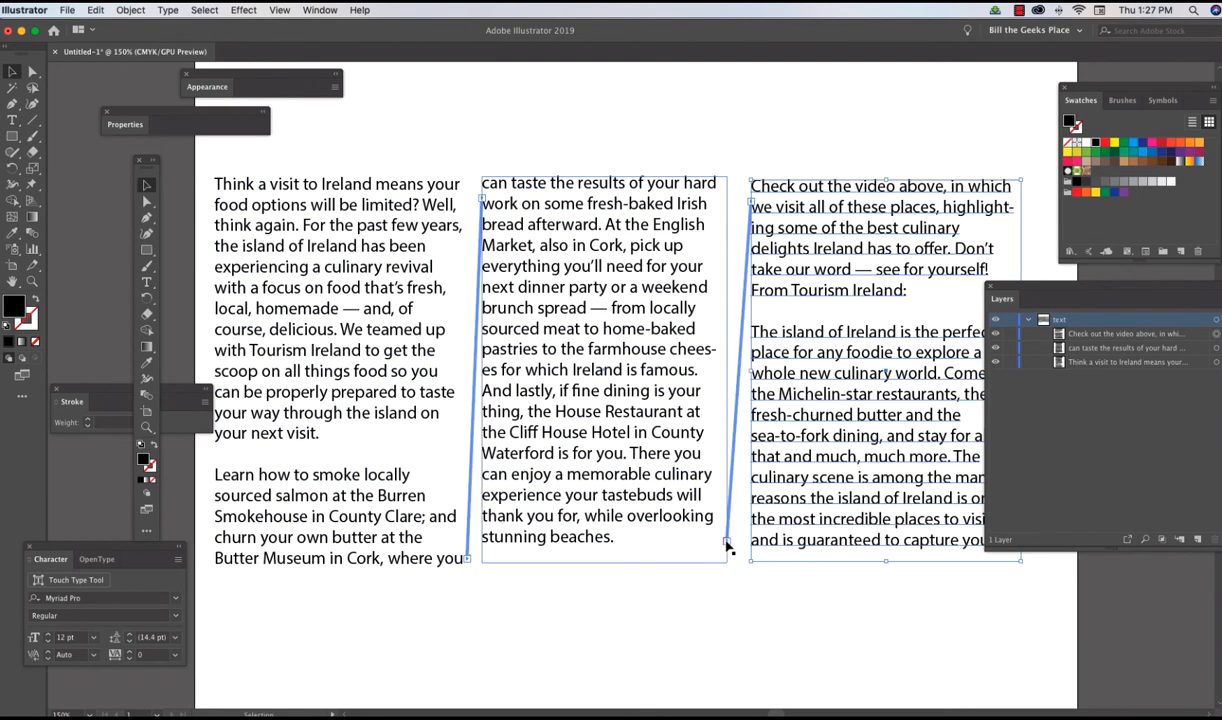
Step: Move the Layers panel off the third column, undock the full toolbar beside the artboard, and close the small floating toolbar
left_click_drag(1014, 290, 1098, 300)
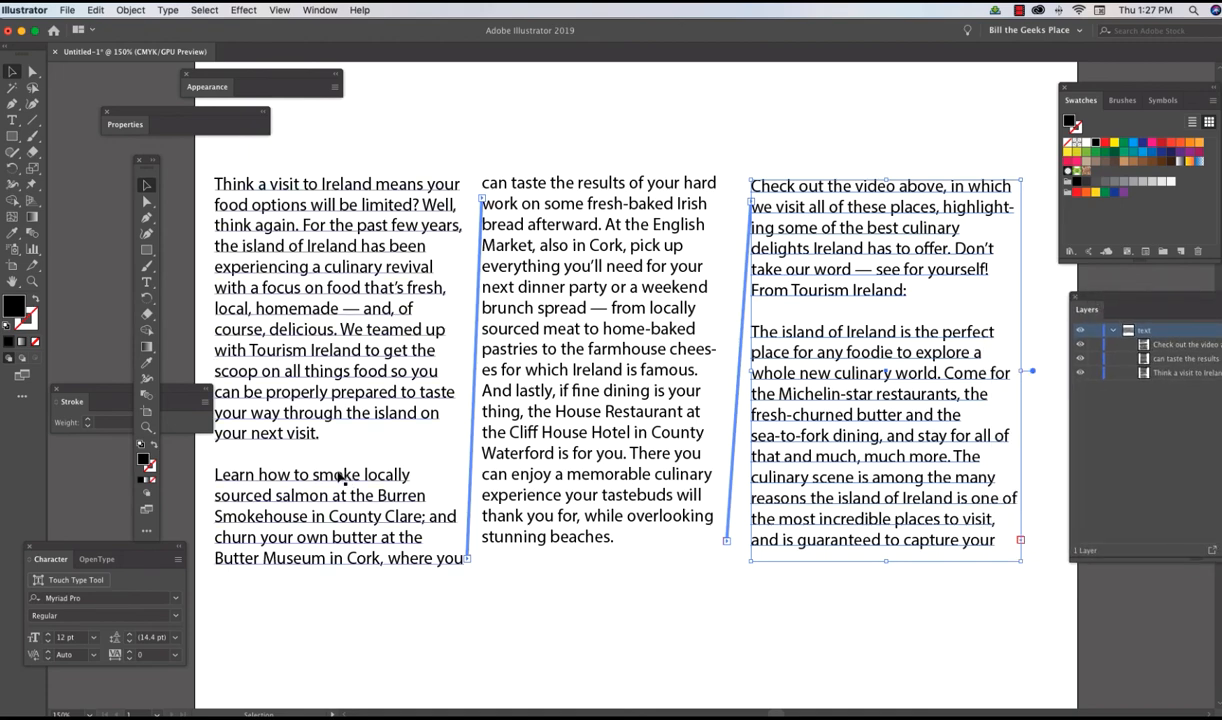
double_click(12, 283)
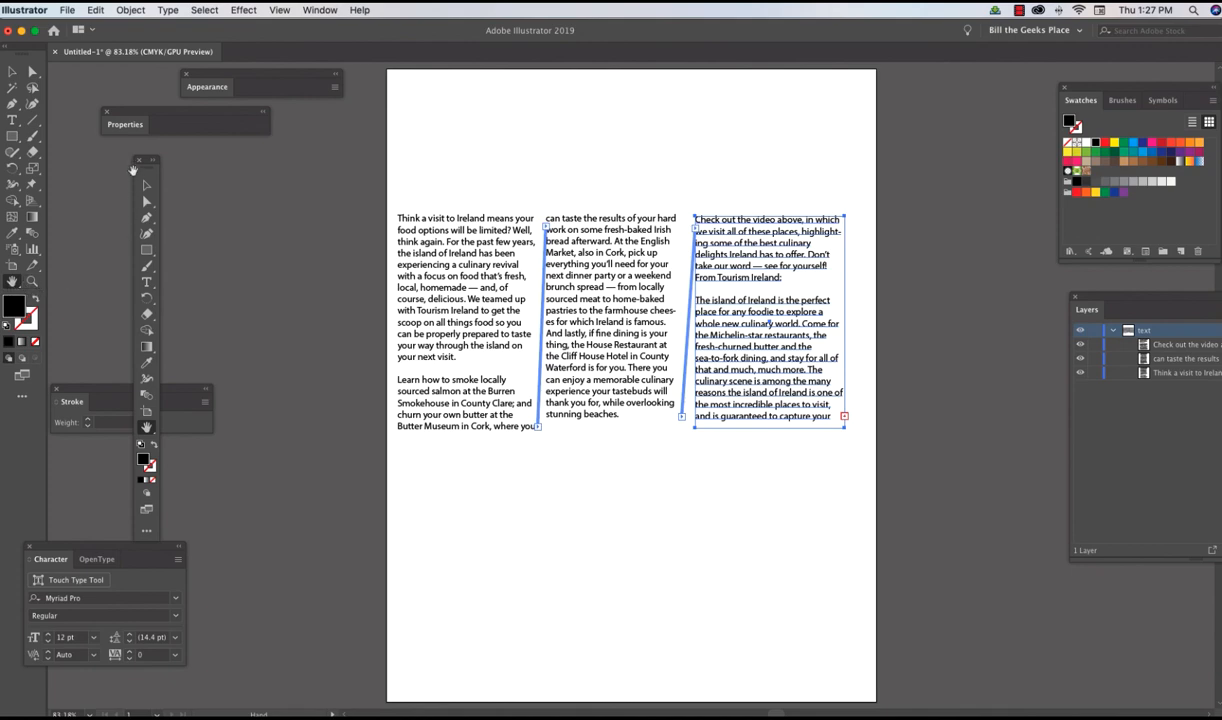
left_click_drag(18, 58, 257, 204)
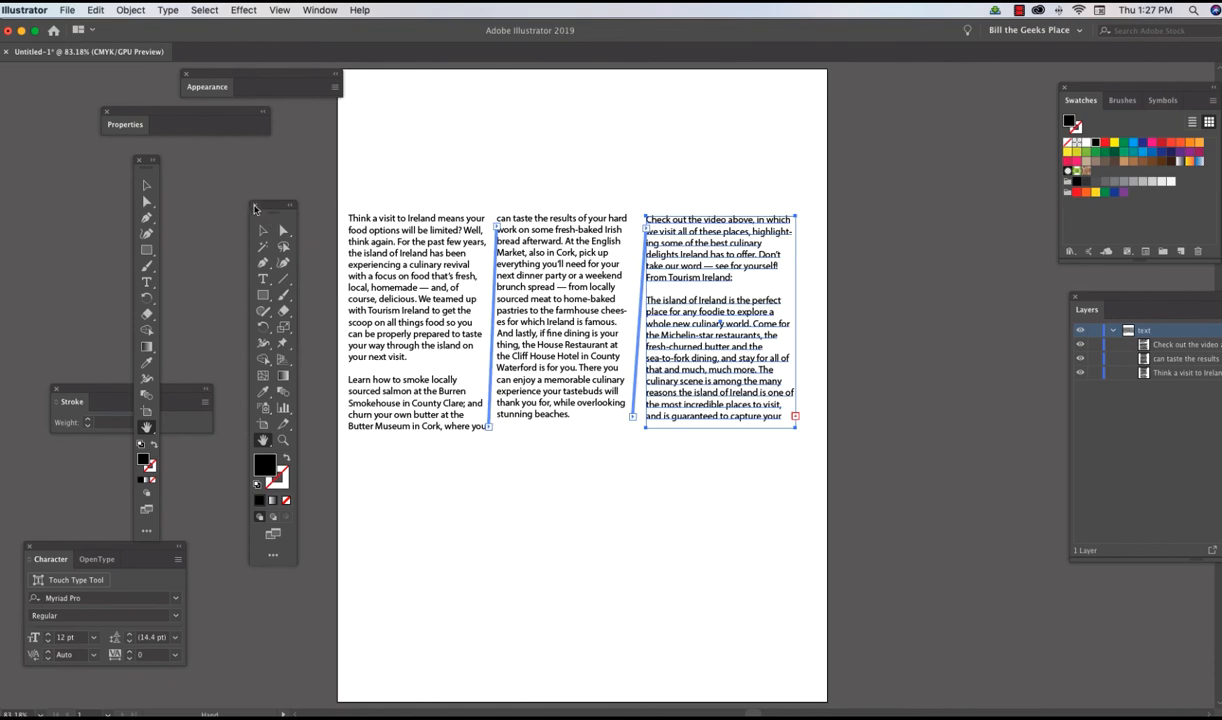
left_click(141, 162)
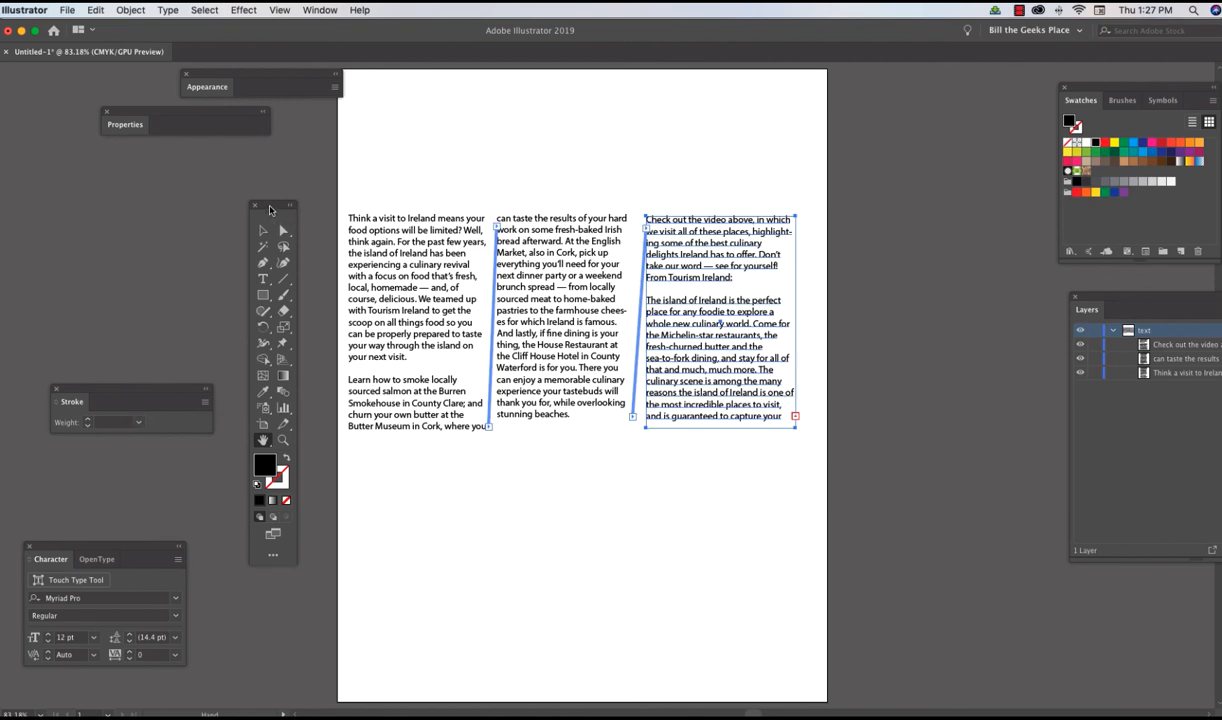
left_click_drag(269, 210, 243, 168)
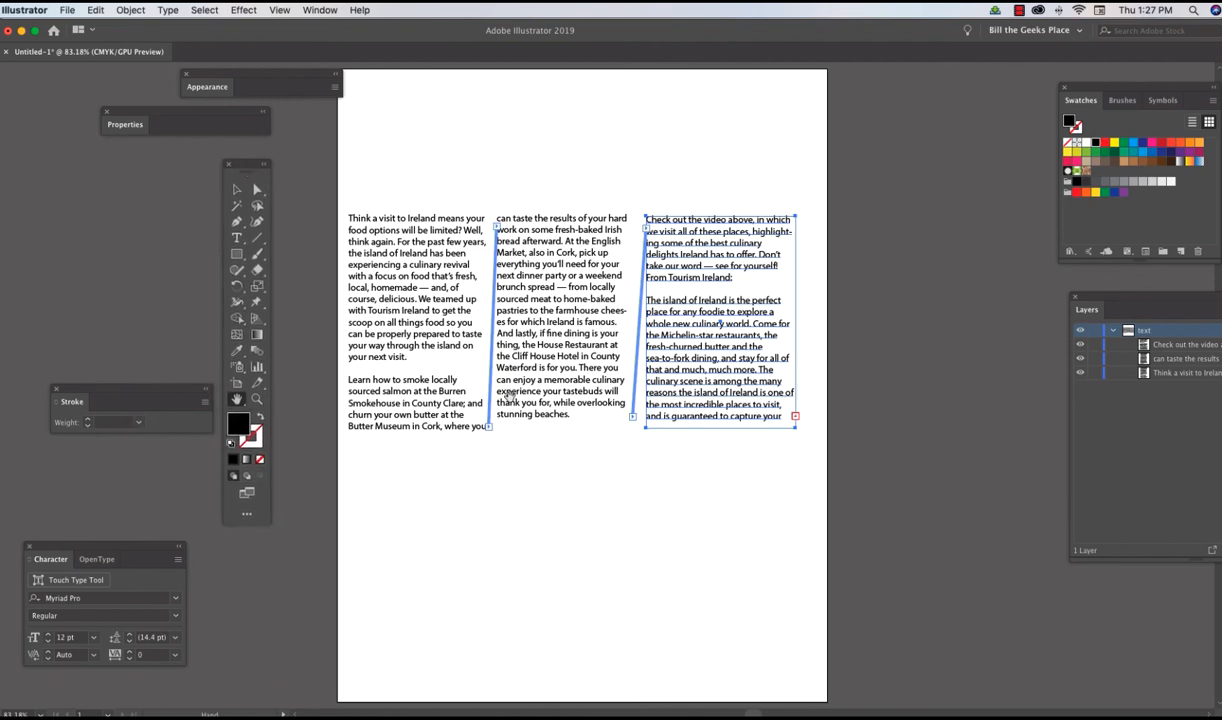
Step: Stretch the bottom edges of the first and second text frames downward to reflow the threaded article
left_click(236, 189)
left_click(424, 386)
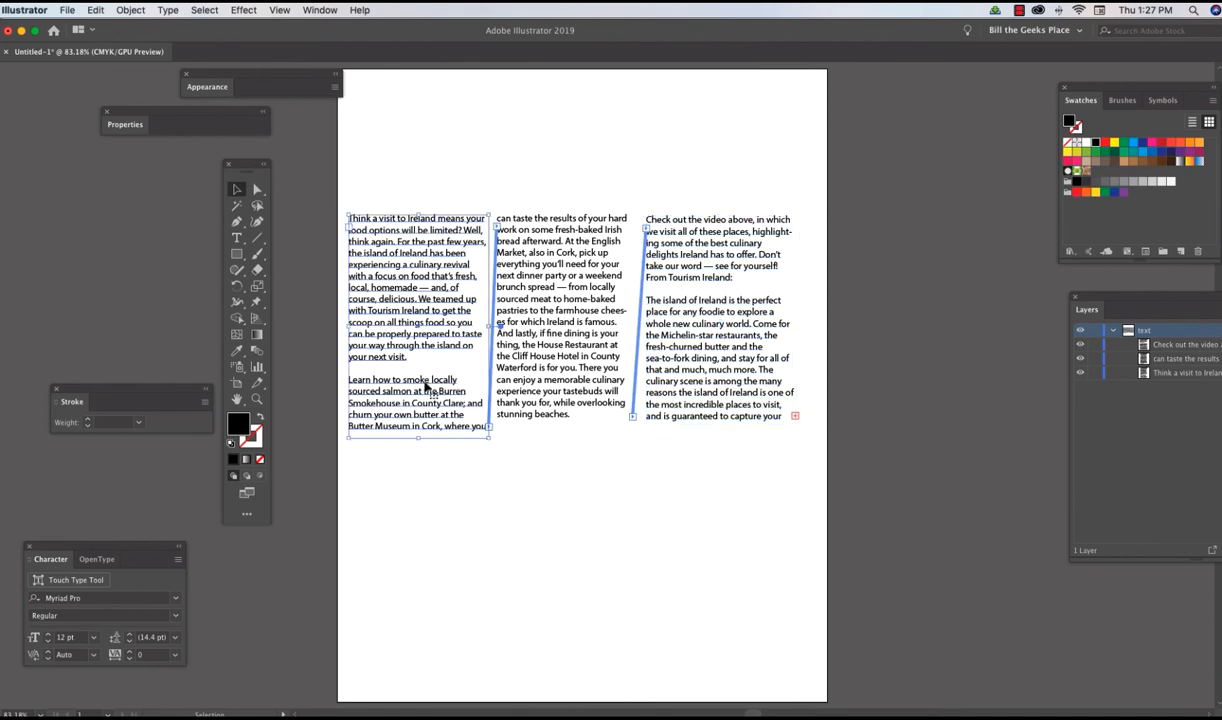
left_click_drag(418, 437, 415, 578)
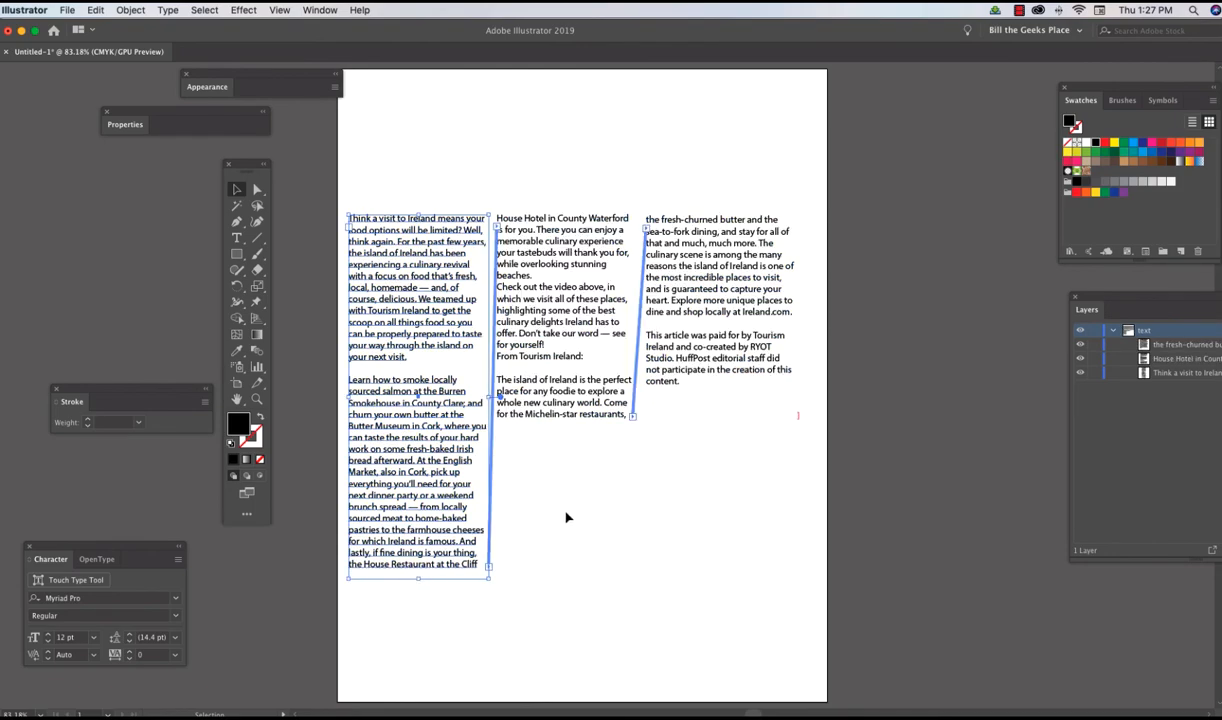
left_click(578, 405, "shift")
left_click(572, 423)
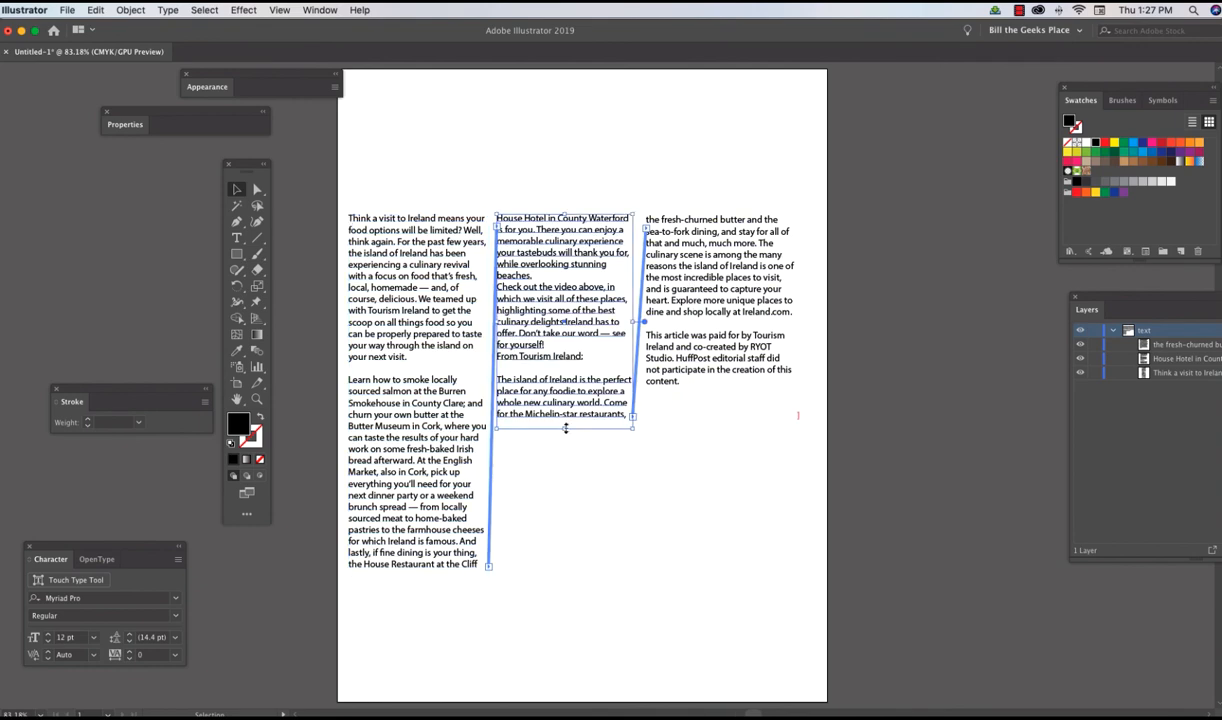
left_click_drag(565, 427, 565, 500)
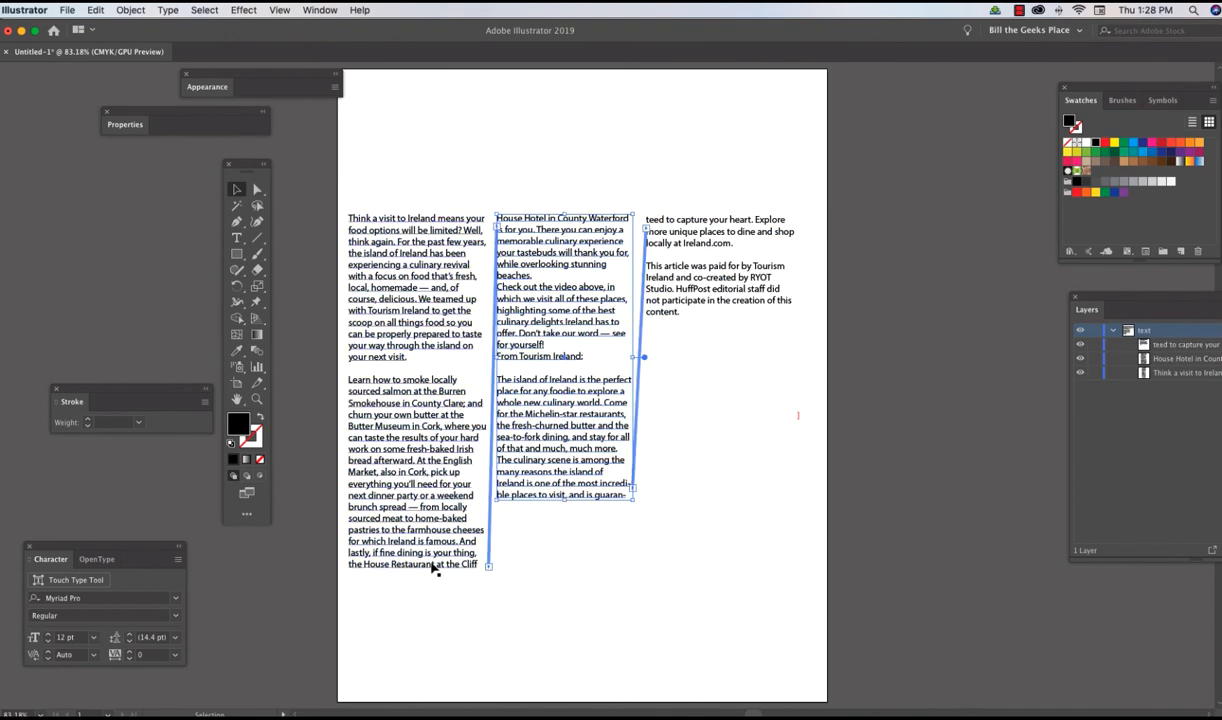
Step: Shorten the first text frame to end after "everything you'll need for your" and the second after "From Tourism Ireland:"
left_click(435, 568)
left_click_drag(418, 566, 419, 494)
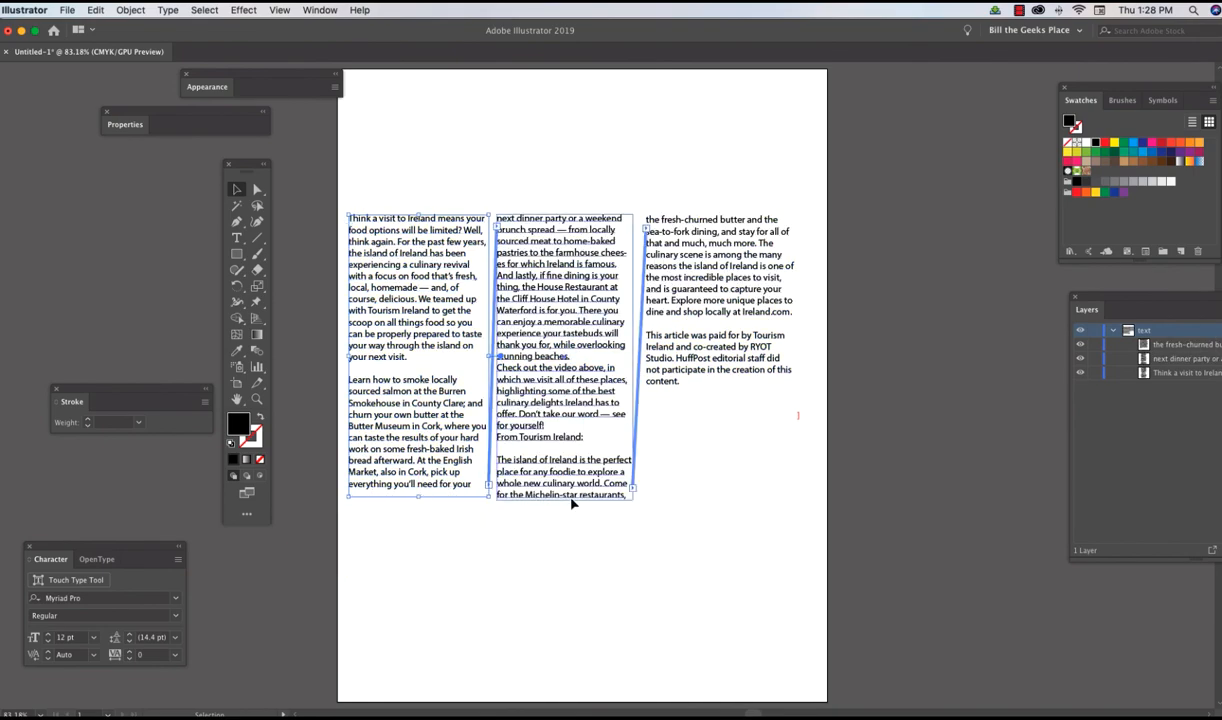
left_click(571, 503)
left_click_drag(566, 503, 566, 452)
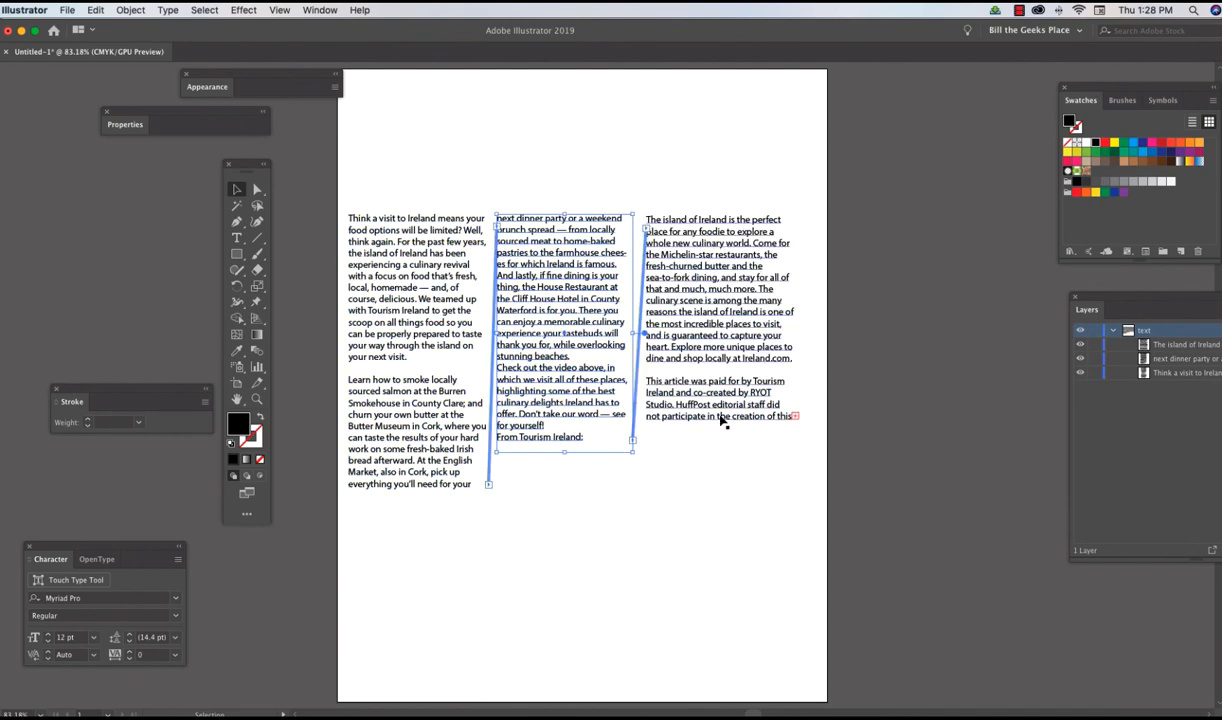
Step: Extend the third text frame downward past the article's end, and lengthen the second frame to align with its bottom edge
left_click(714, 416)
left_click_drag(720, 428, 715, 491)
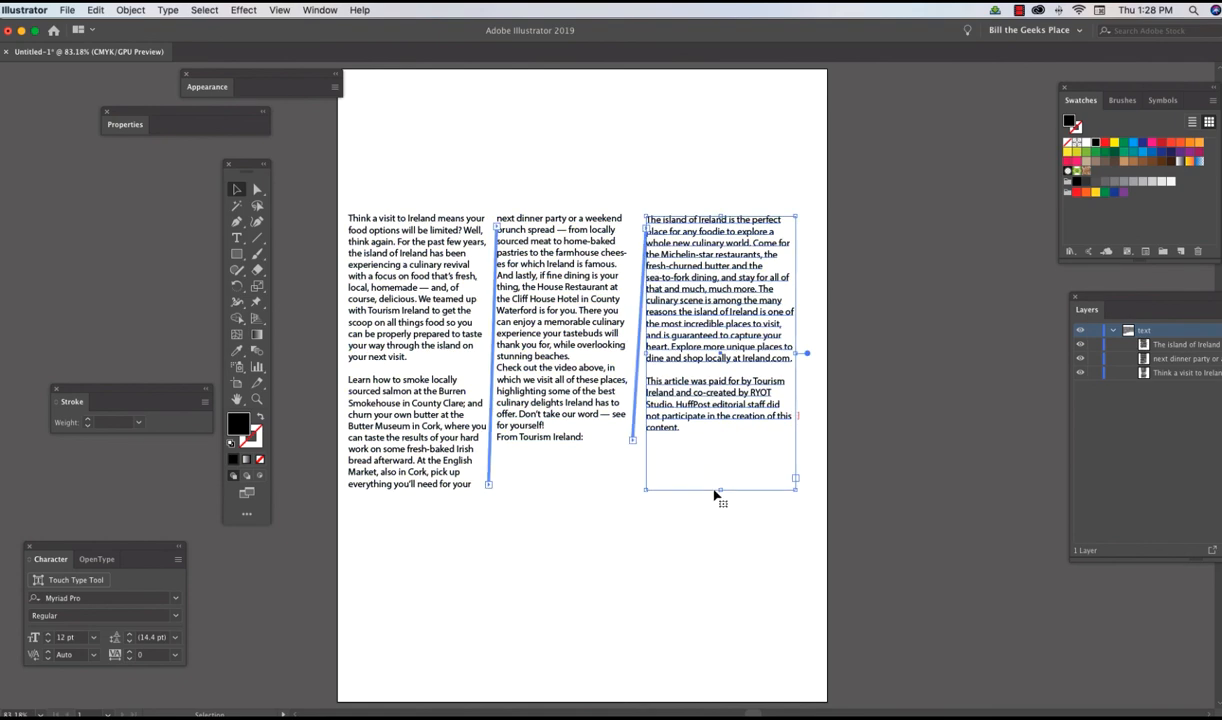
left_click(549, 441, "shift")
left_click(552, 444)
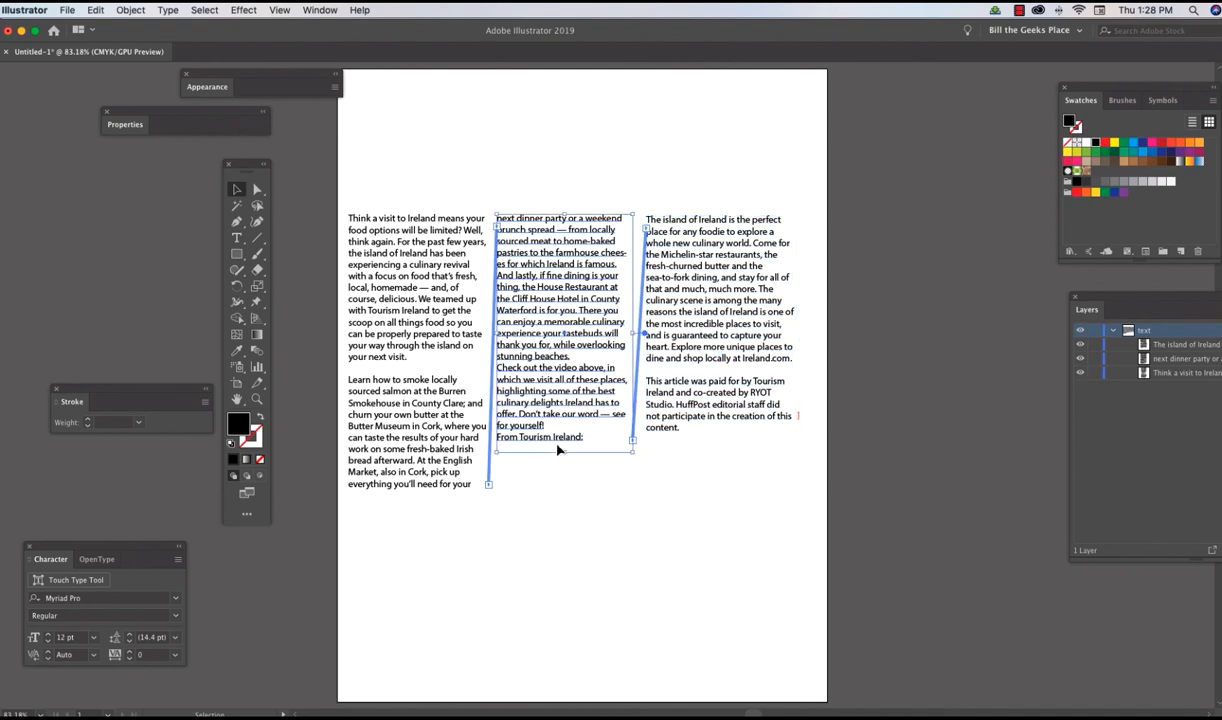
left_click_drag(565, 453, 562, 489)
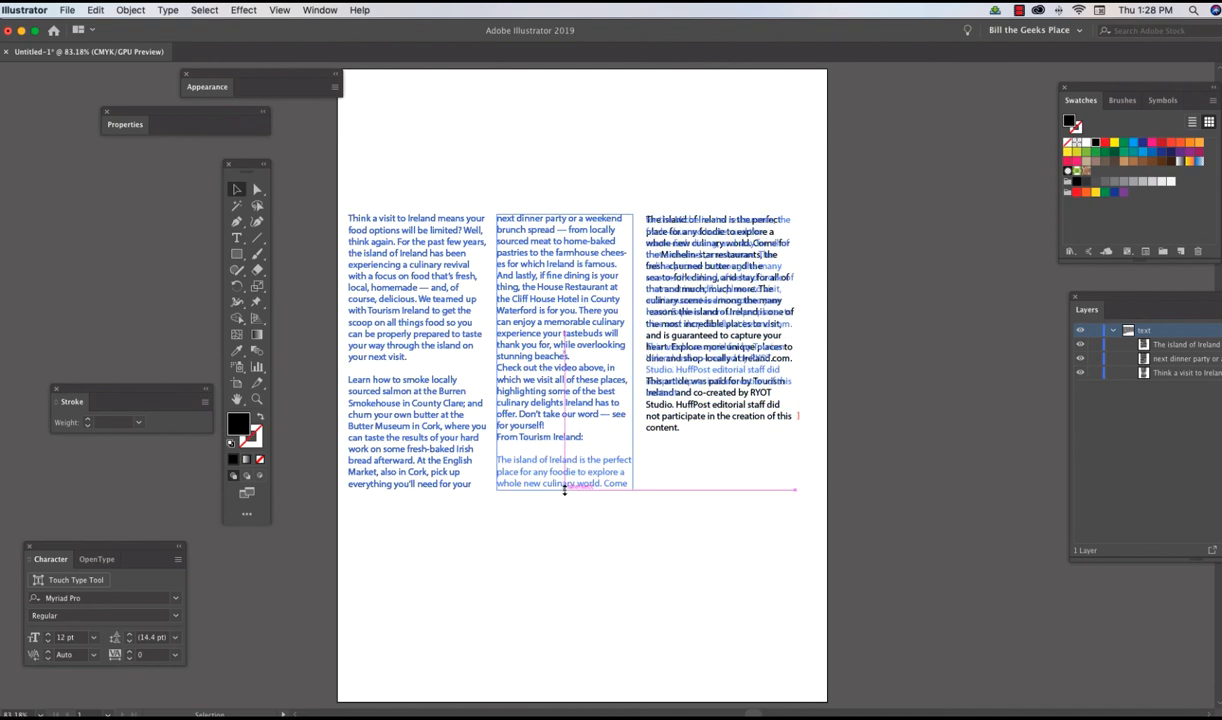